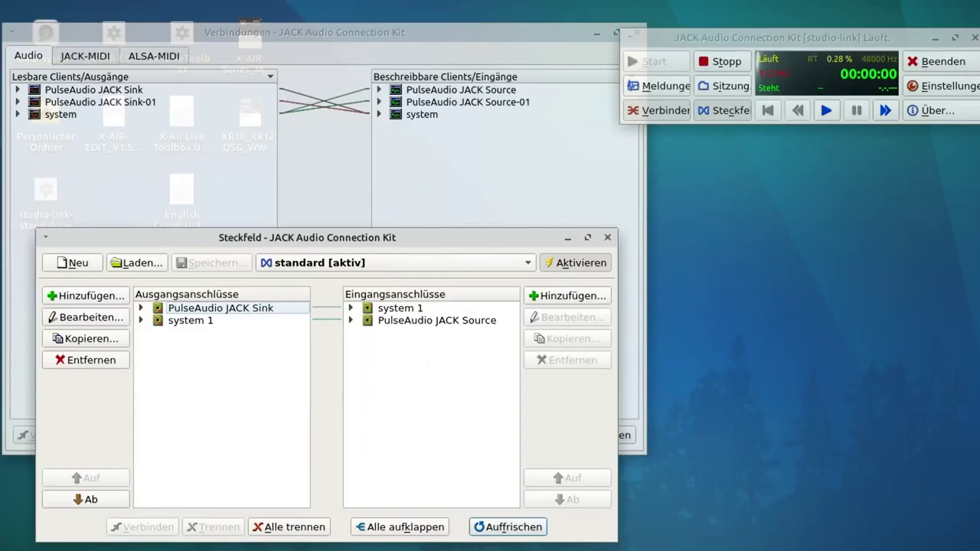
# Close the Verbindungen and Steckfeld windows, and reposition the main JACK Audio Connection Kit window near the desktop icons
pyautogui.click(834, 37)
pyautogui.moveTo(834, 38); pyautogui.dragTo(298, 101)
pyautogui.moveTo(354, 28); pyautogui.dragTo(649, 30)
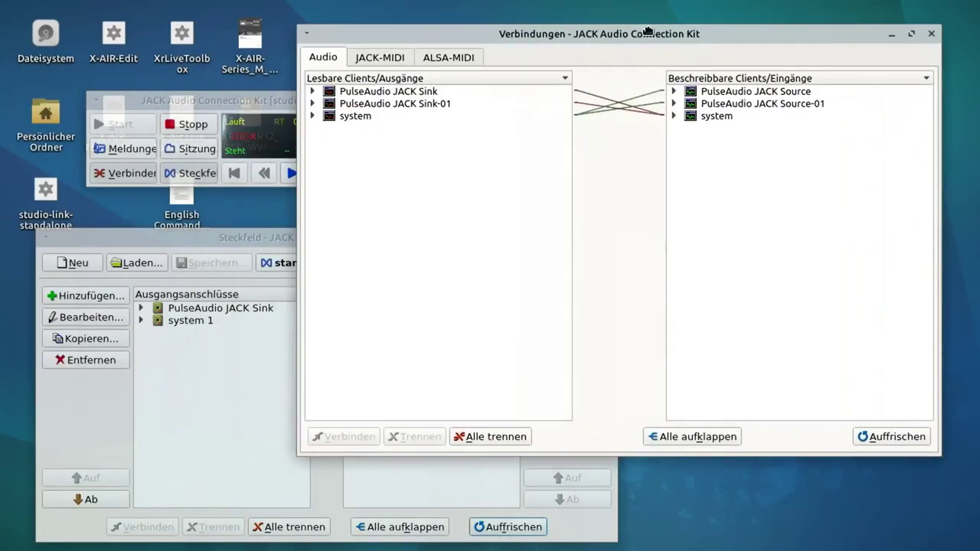
pyautogui.click(930, 34)
pyautogui.click(609, 238)
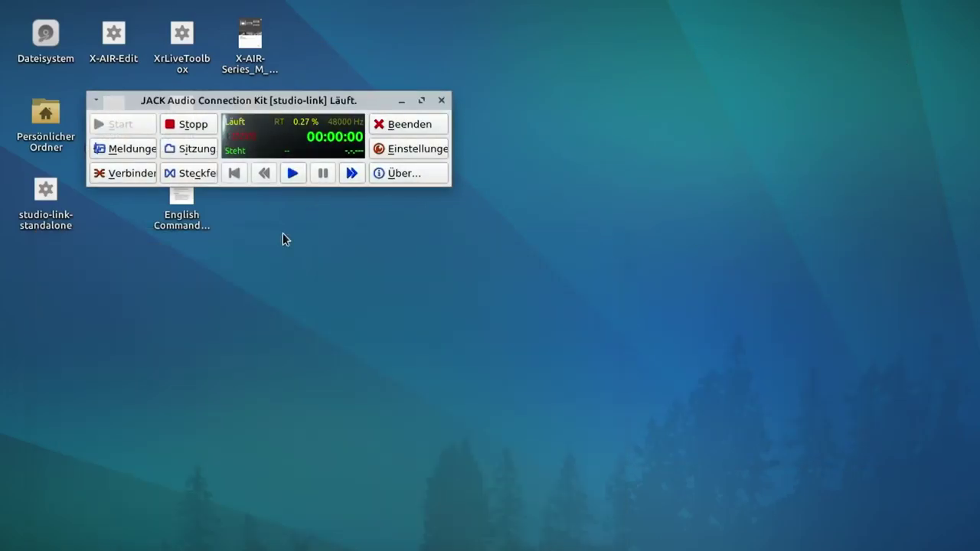
pyautogui.moveTo(288, 100); pyautogui.dragTo(348, 88)
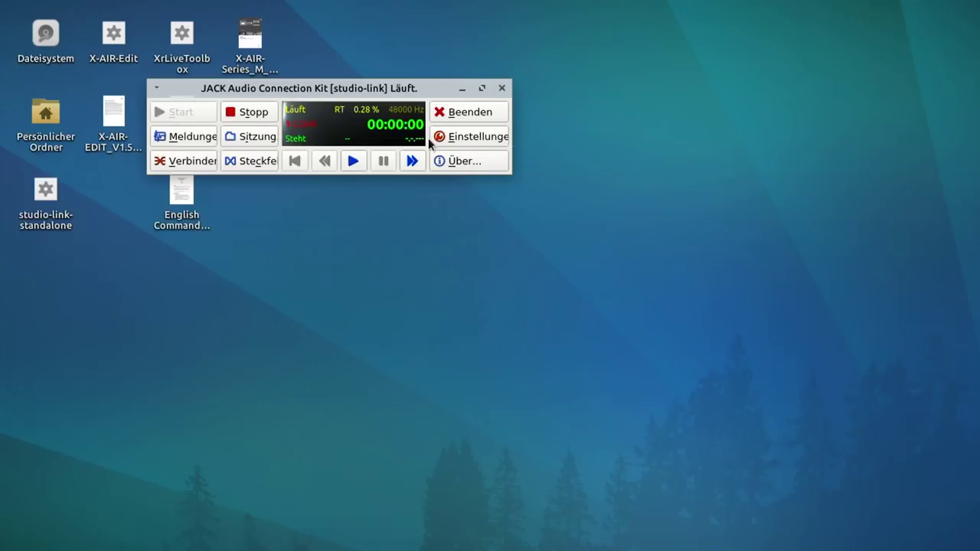
# Review the parameters of the studio-link preset in the JACK settings, then close them without changes
pyautogui.click(481, 142)
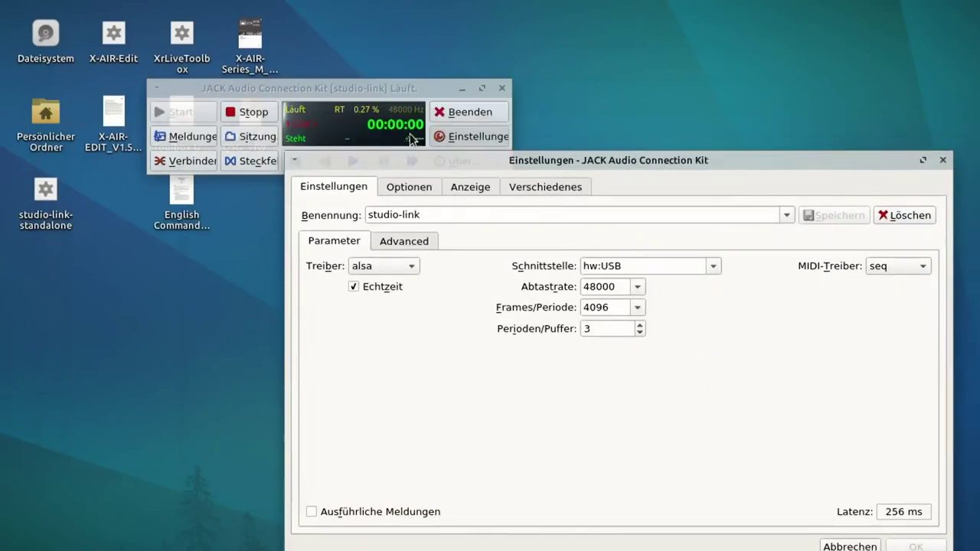
pyautogui.moveTo(518, 162); pyautogui.dragTo(342, 35)
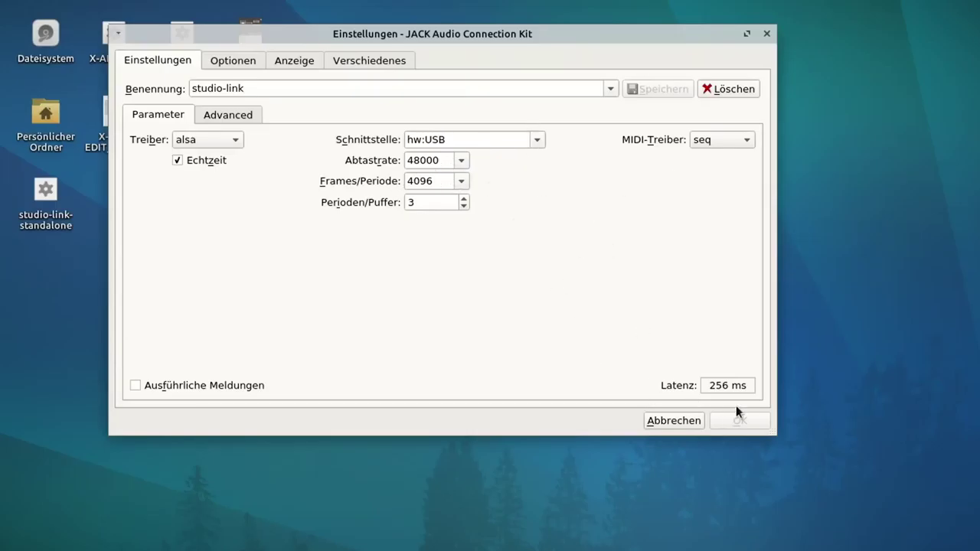
pyautogui.click(765, 34)
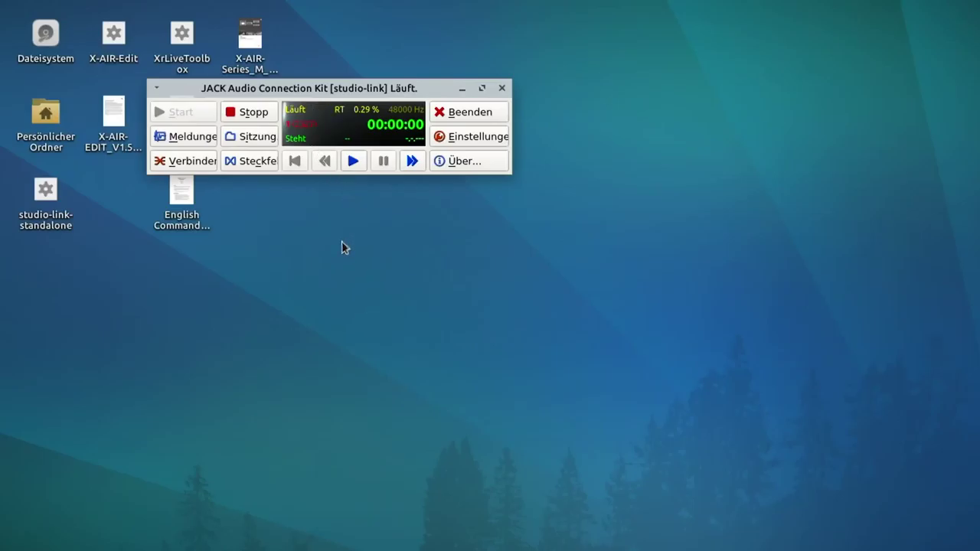
# Show the JACK audio connections with all PulseAudio and system clients expanded on both the output and input sides
pyautogui.click(184, 163)
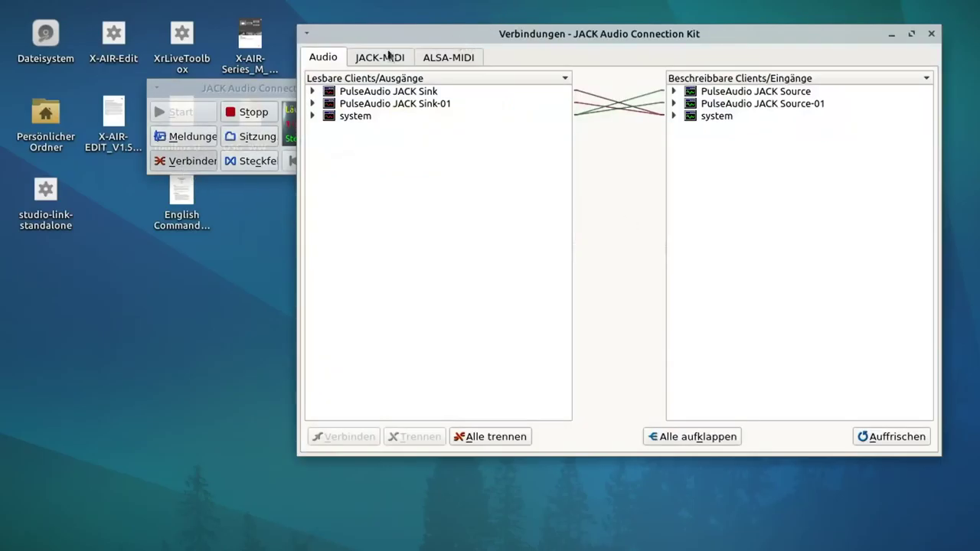
pyautogui.click(312, 91)
pyautogui.click(312, 128)
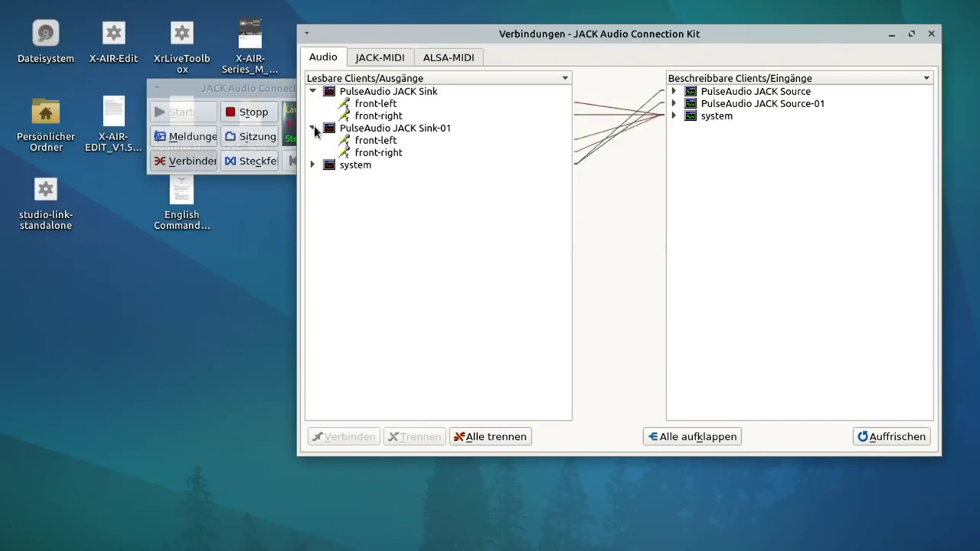
pyautogui.click(313, 164)
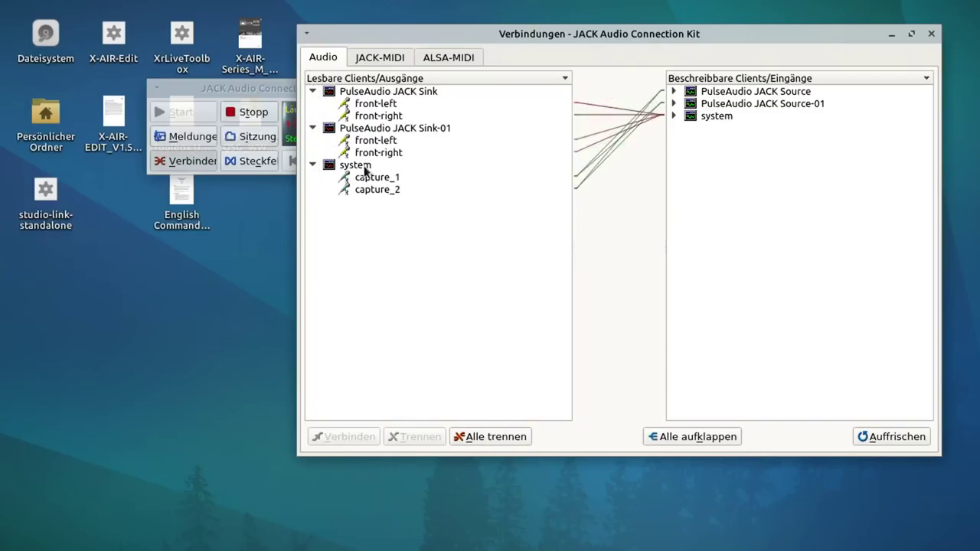
pyautogui.click(674, 91)
pyautogui.click(673, 128)
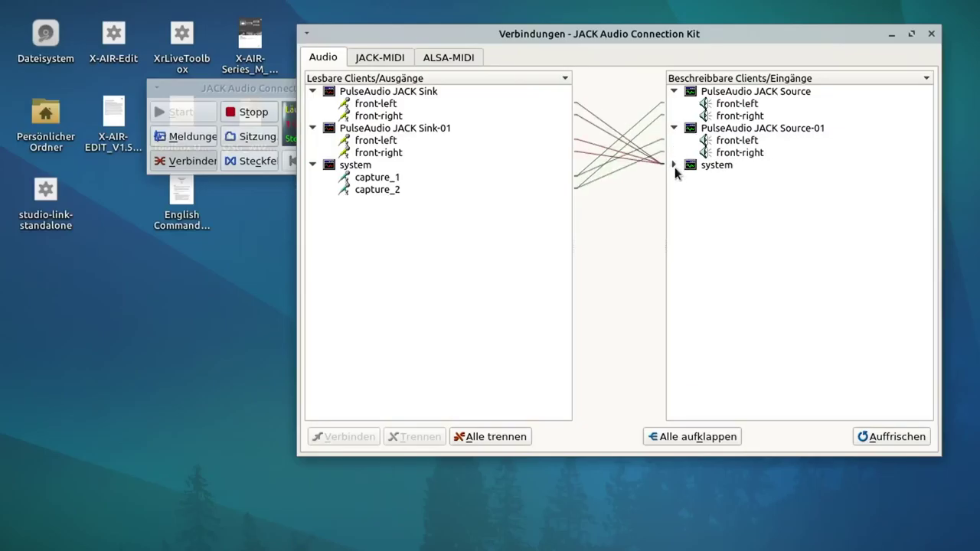
pyautogui.click(673, 164)
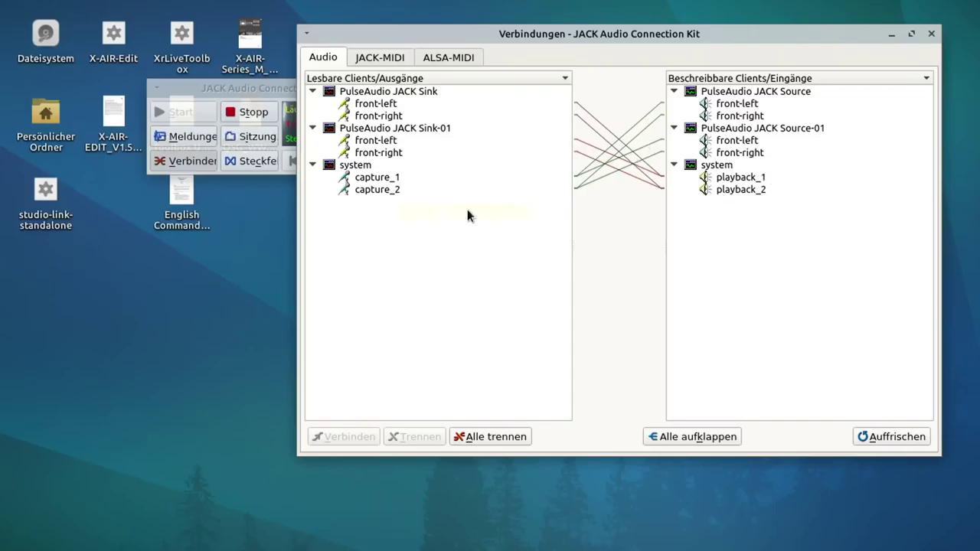
# Examine the JACK-MIDI connections with the a2j and system clients expanded on both the output and input sides
pyautogui.click(385, 63)
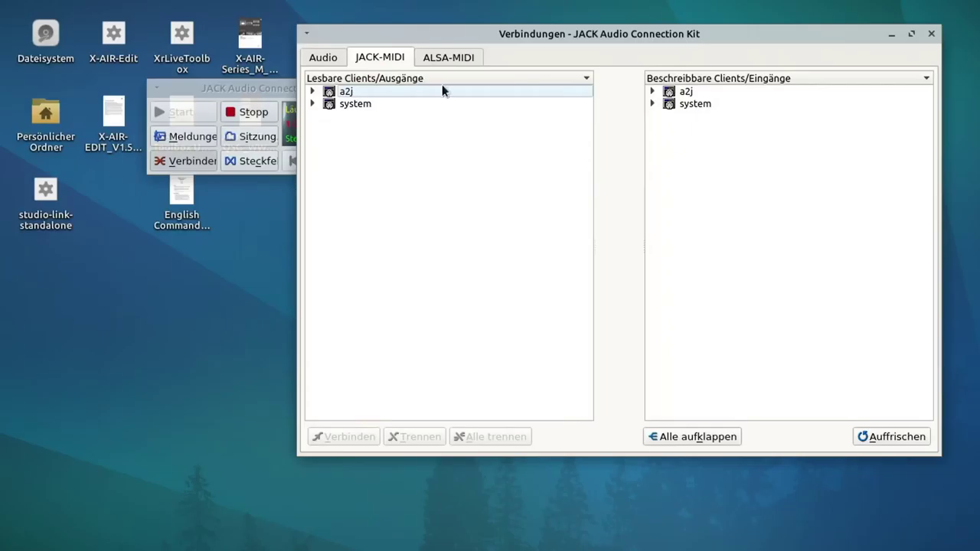
pyautogui.click(313, 104)
pyautogui.click(311, 92)
pyautogui.click(651, 104)
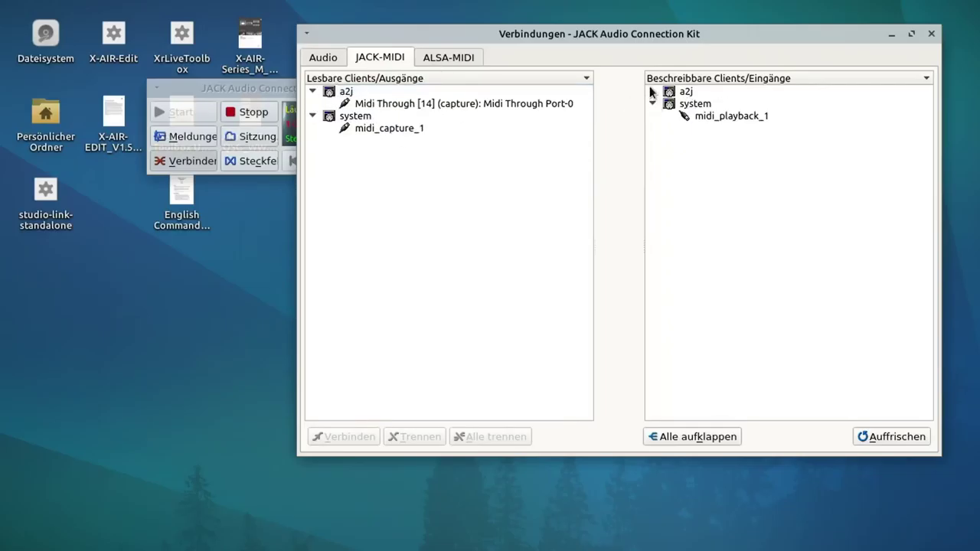
pyautogui.click(652, 92)
# Examine the ALSA-MIDI connections with the Midi Through client expanded on both sides
pyautogui.click(442, 59)
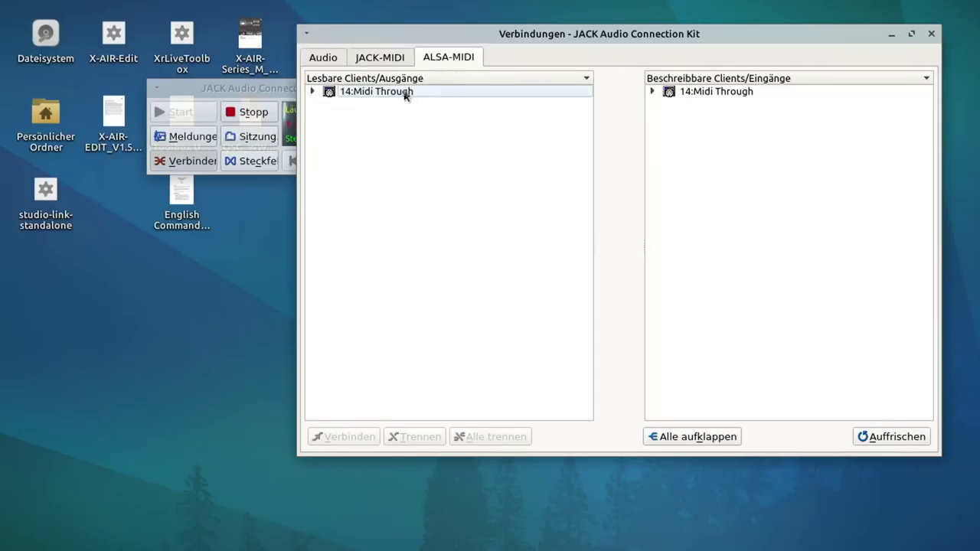
pyautogui.click(313, 91)
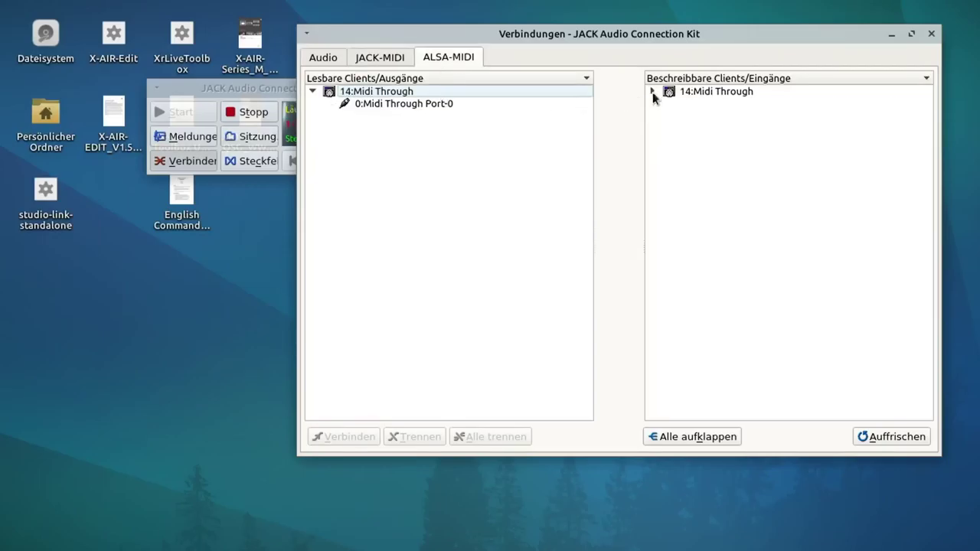
pyautogui.click(651, 91)
# Return to the audio connections, then close the connections window and the main JACK window
pyautogui.click(323, 58)
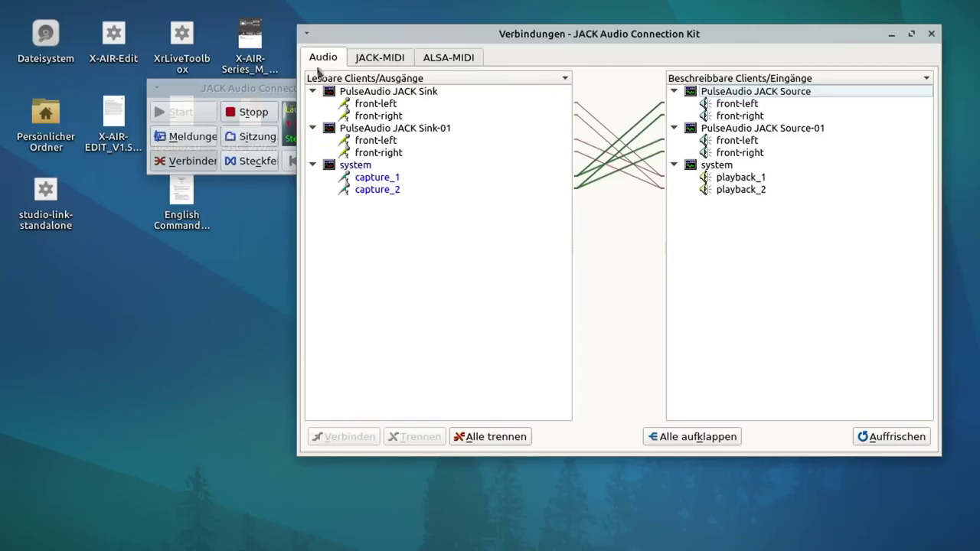
pyautogui.click(930, 35)
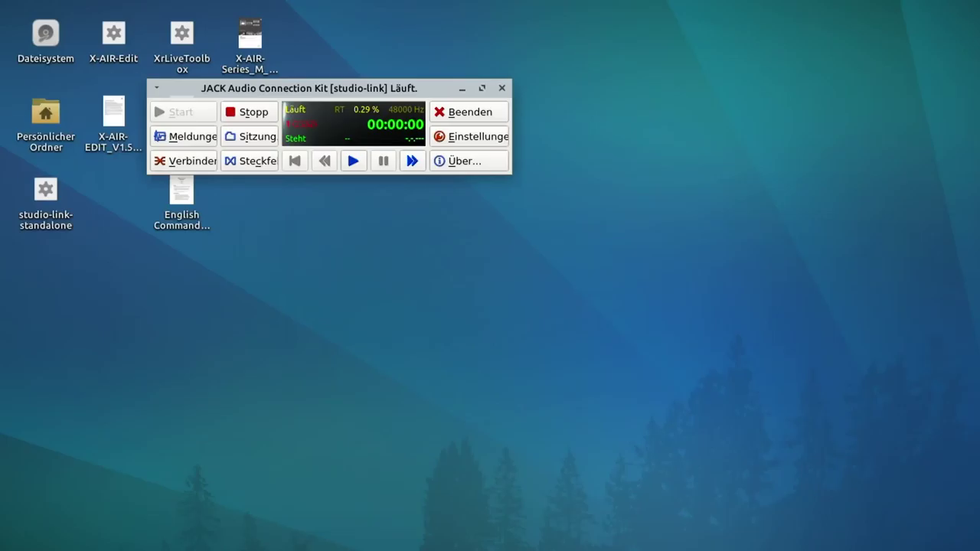
pyautogui.hotkey('alt', 'F4')
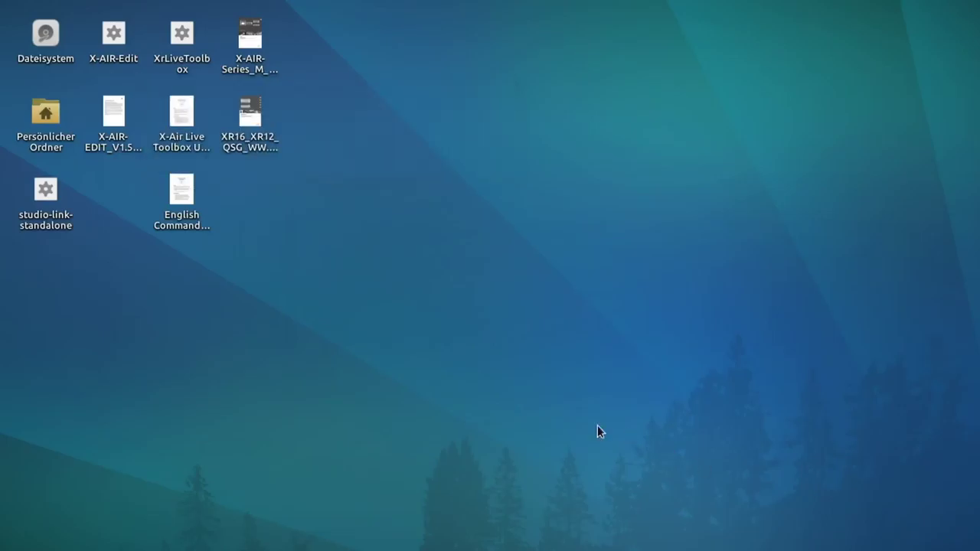
# Launch Ardour and select studio-link among the recently used projects
pyautogui.click(9, 545)
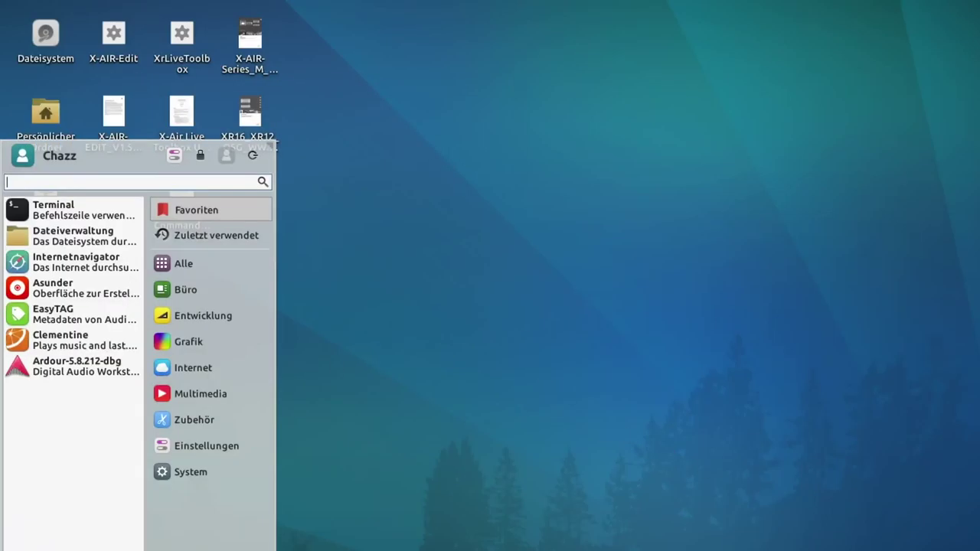
pyautogui.click(76, 375)
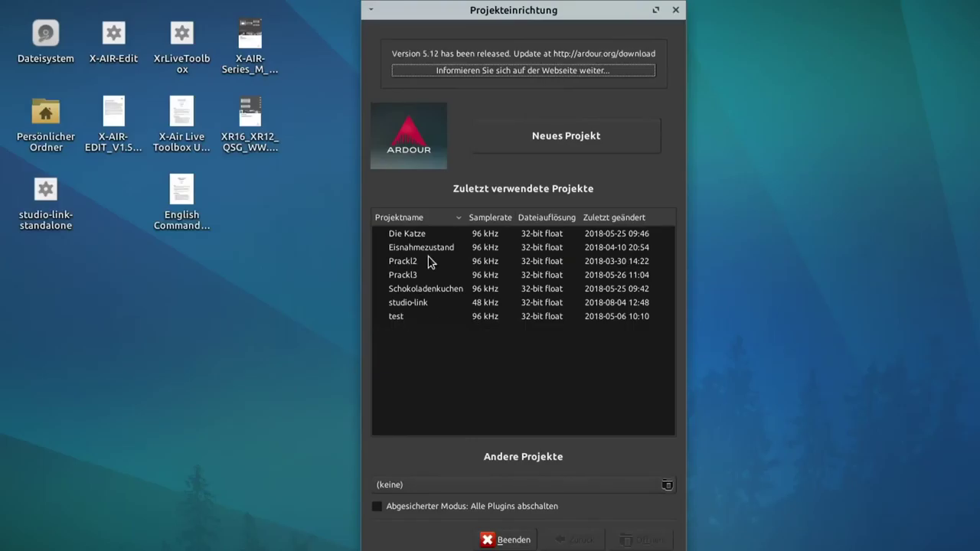
pyautogui.click(418, 304)
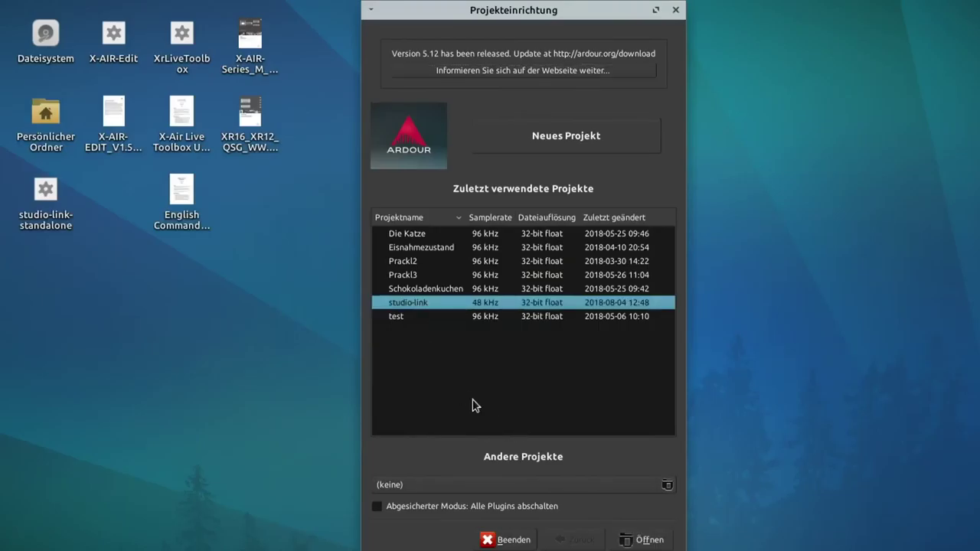
# Try to open the 96 kHz project Eisnahmezustand, decline loading it with the mismatched sample rate, and return to the project list
pyautogui.click(419, 249)
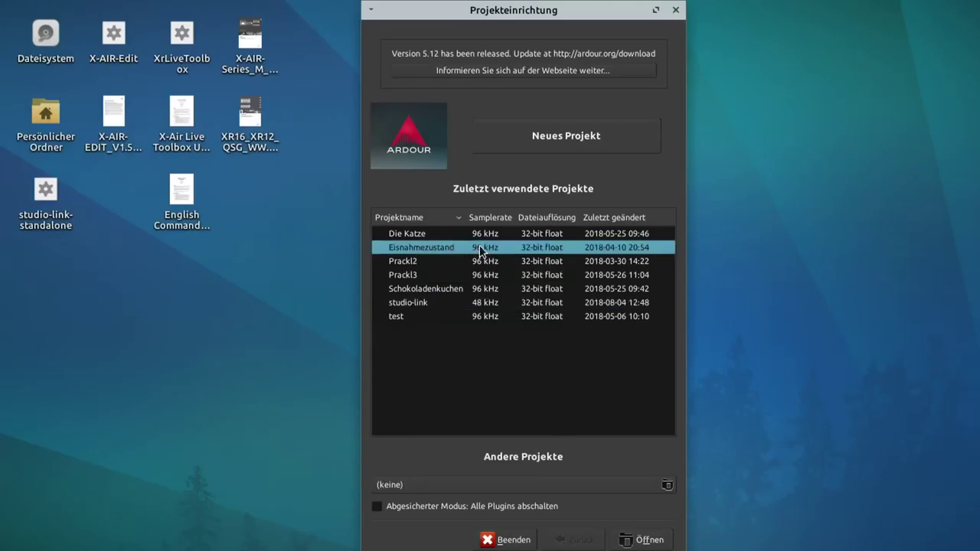
pyautogui.click(641, 542)
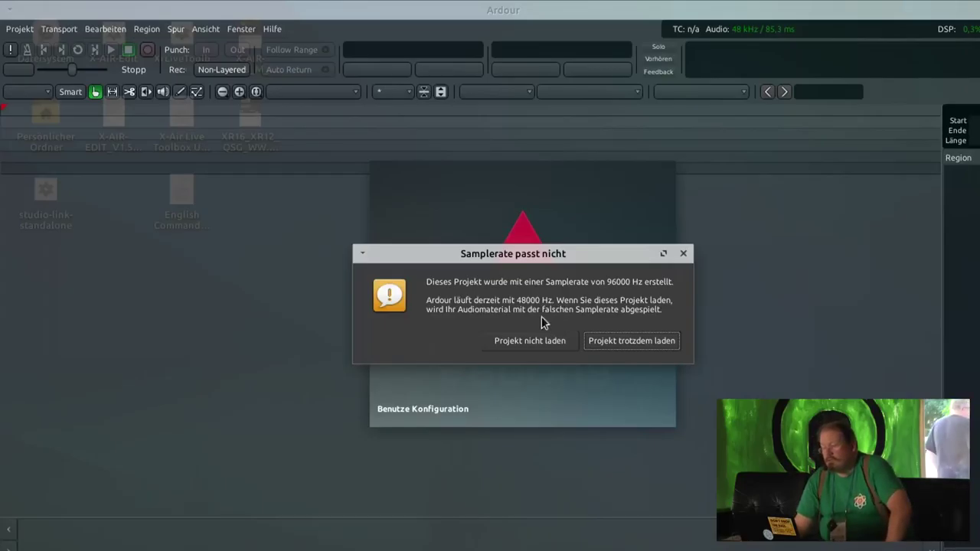
pyautogui.click(507, 342)
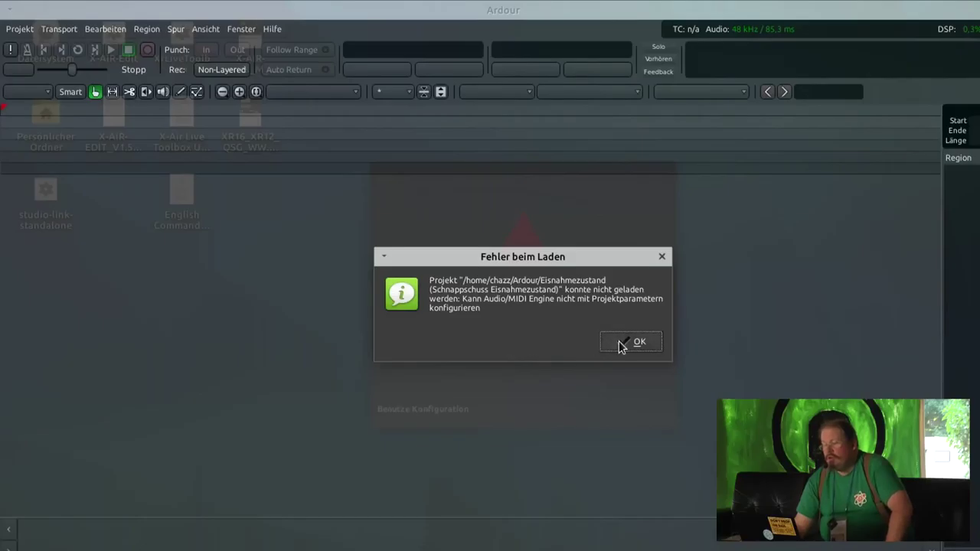
pyautogui.click(620, 345)
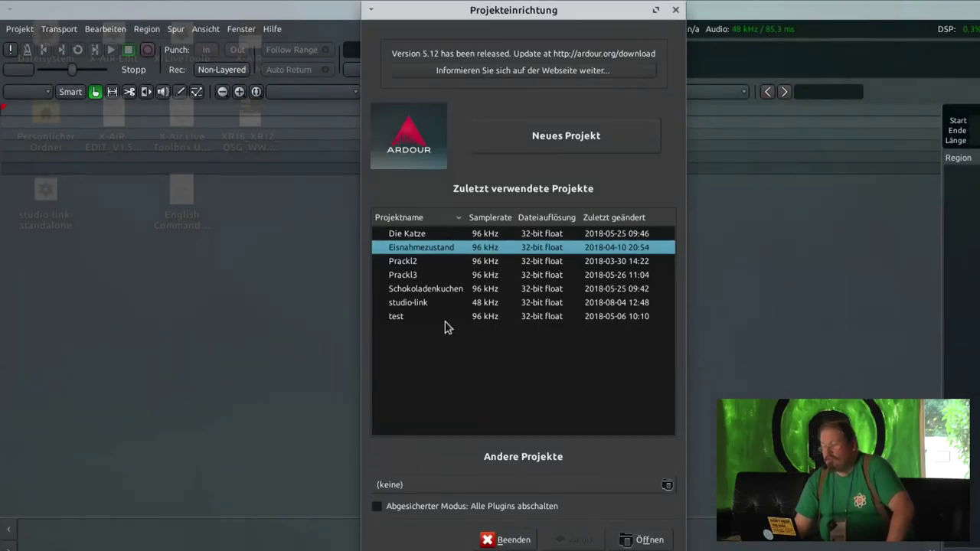
# Open the recent studio-link project and look at its Master and Bus 1 channels, leaving neither selected
pyautogui.click(417, 305)
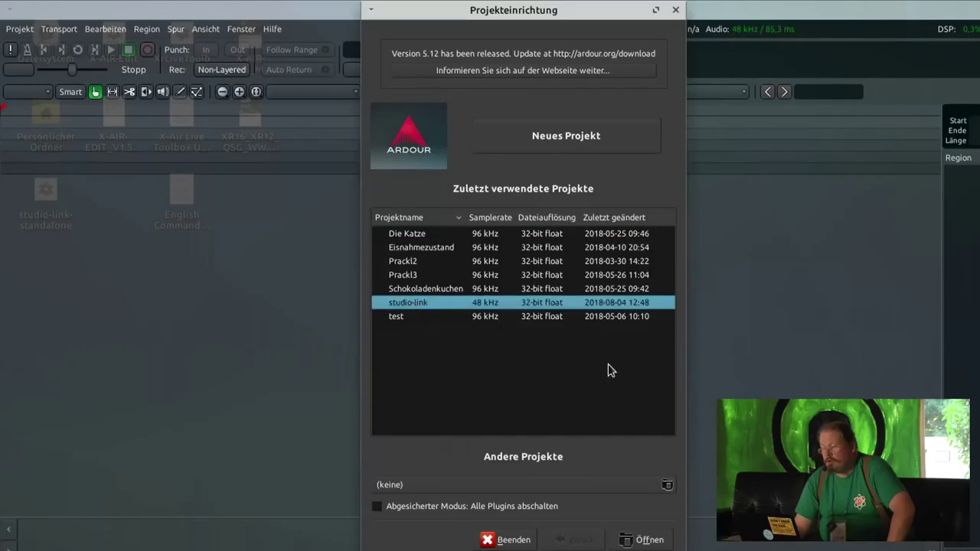
pyautogui.click(629, 538)
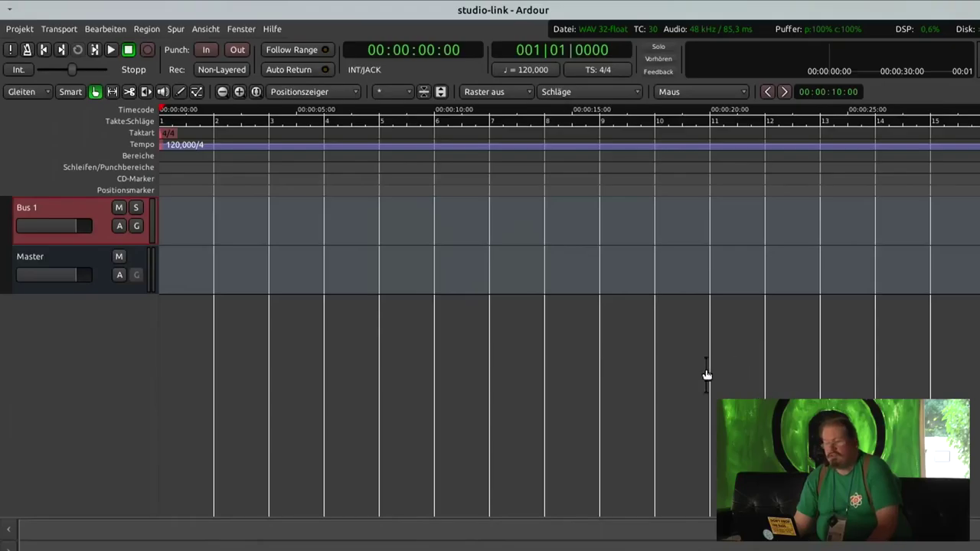
pyautogui.click(99, 256)
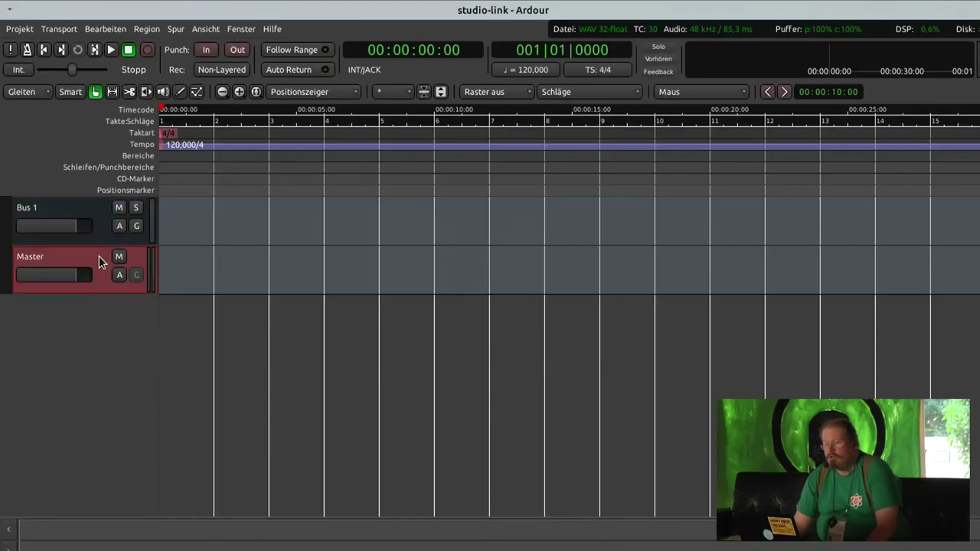
pyautogui.click(100, 224)
pyautogui.click(92, 335)
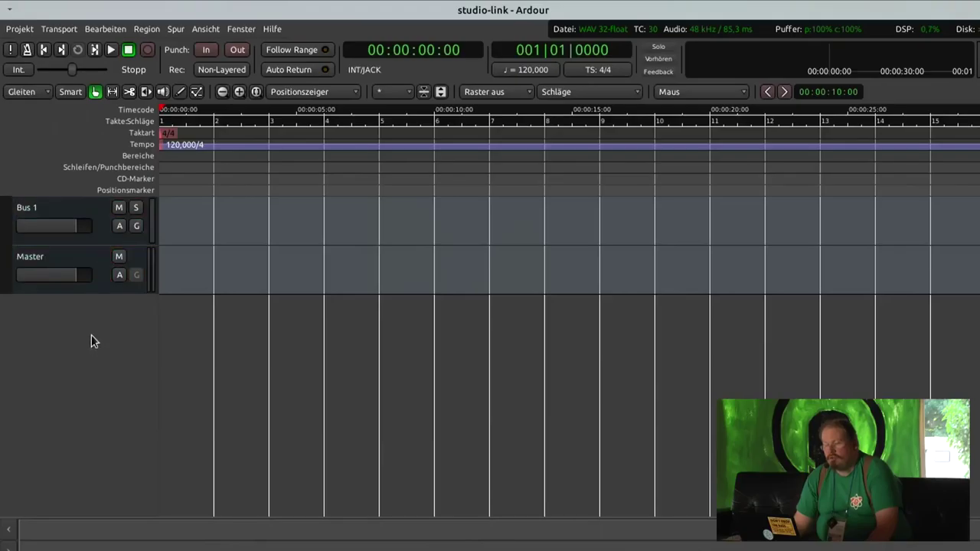
# Add 2 mono audio tracks named Audio with normal recording mode to the project
pyautogui.doubleClick(91, 334)
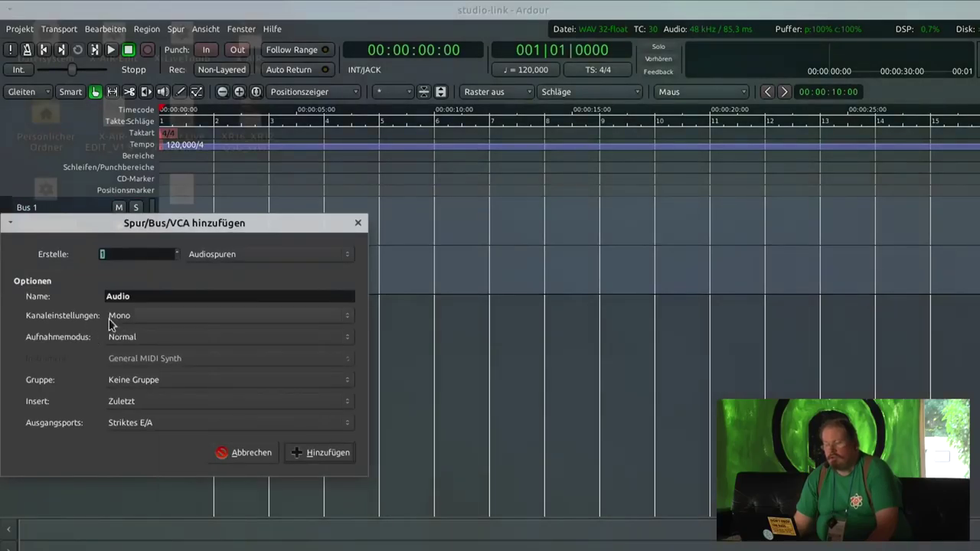
pyautogui.click(177, 252)
pyautogui.click(185, 315)
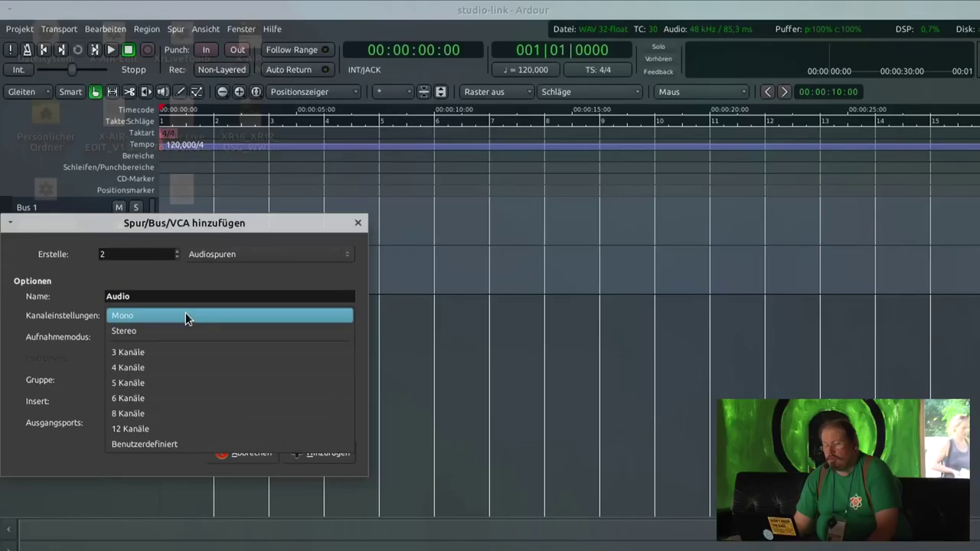
pyautogui.click(197, 271)
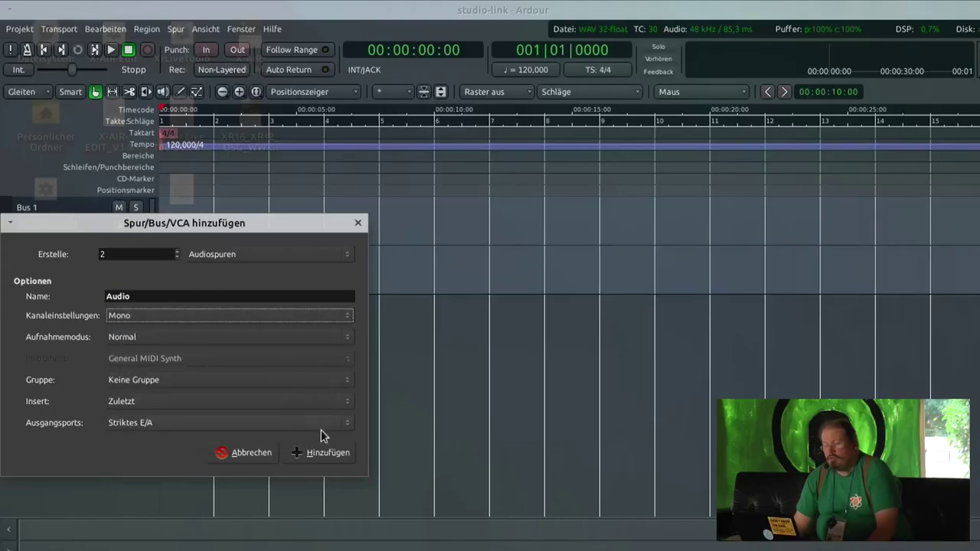
pyautogui.click(325, 454)
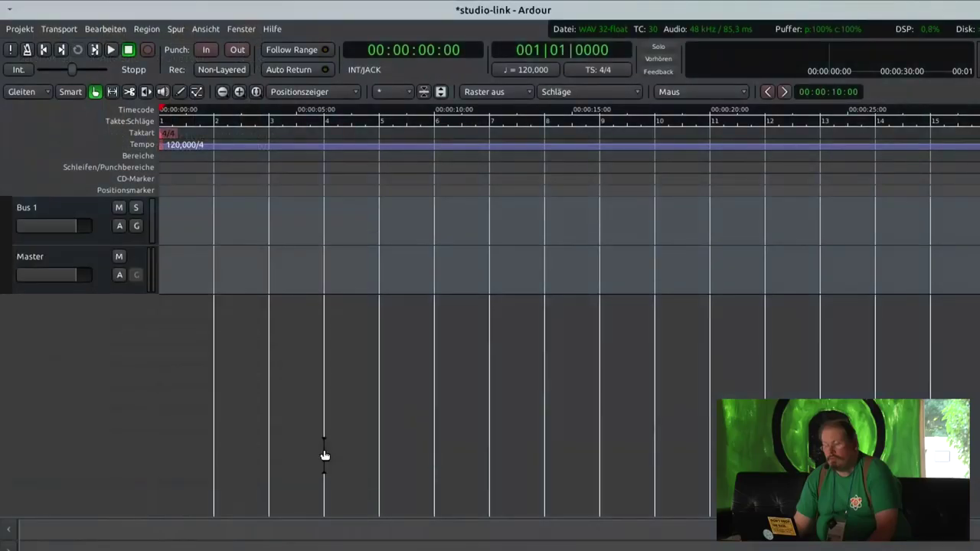
# Open the names of the Audio 1 and Audio 2 tracks for editing in turn, cancelling both edits
pyautogui.click(67, 312)
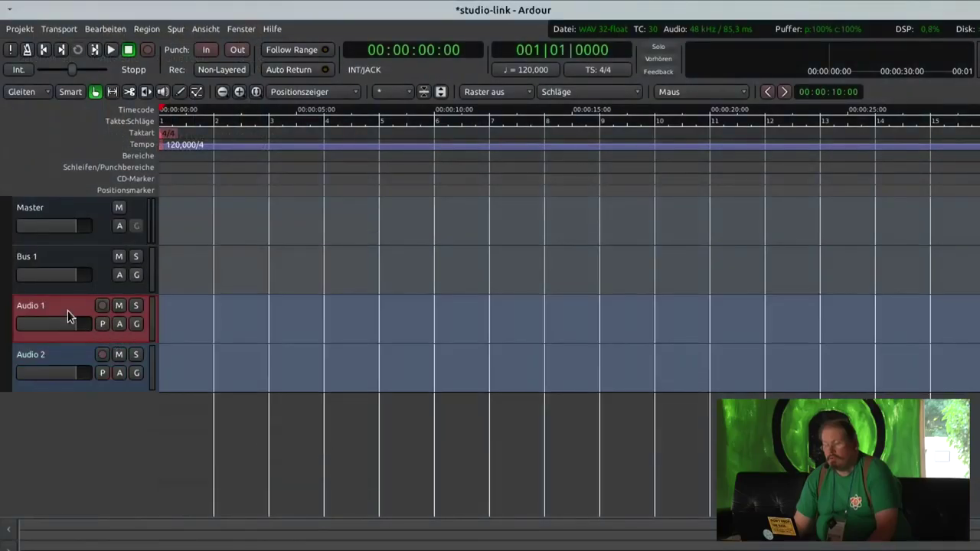
pyautogui.doubleClick(42, 304)
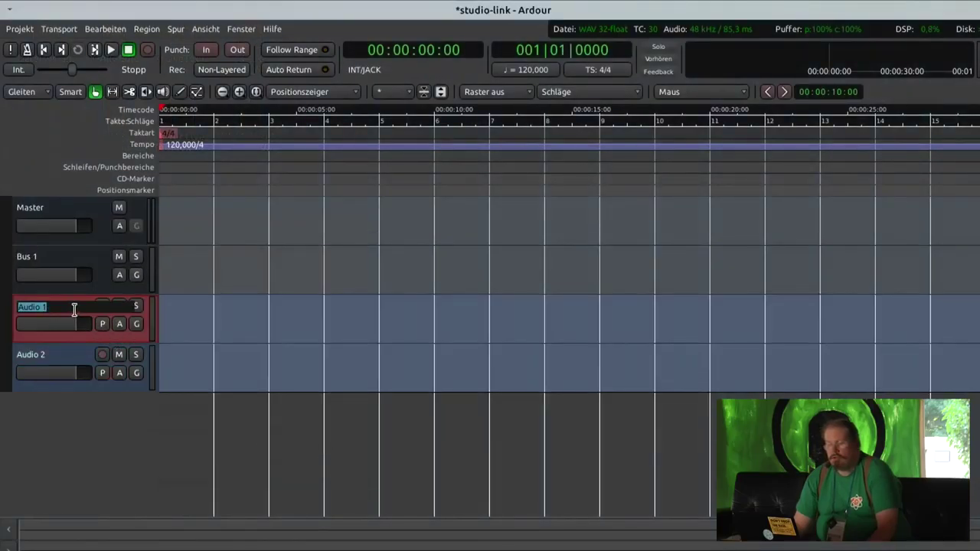
pyautogui.click(40, 360)
pyautogui.doubleClick(41, 356)
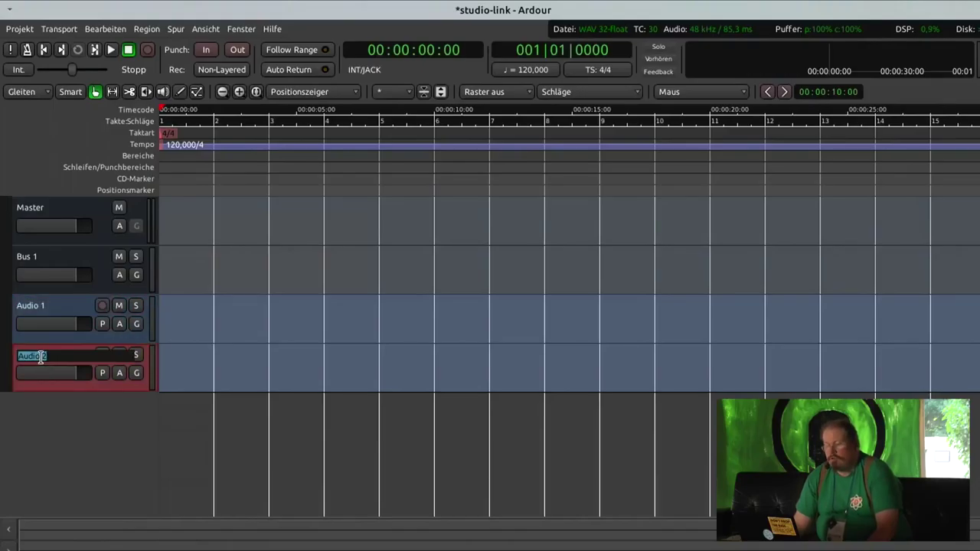
pyautogui.click(70, 401)
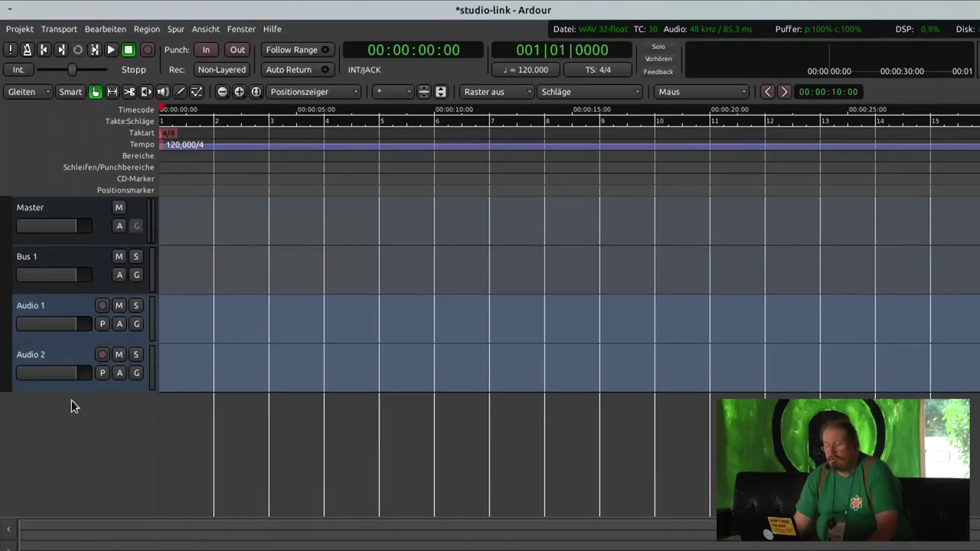
# Connect the input of track Audio 1 to the hardware source system capture_1
pyautogui.rightClick(71, 304)
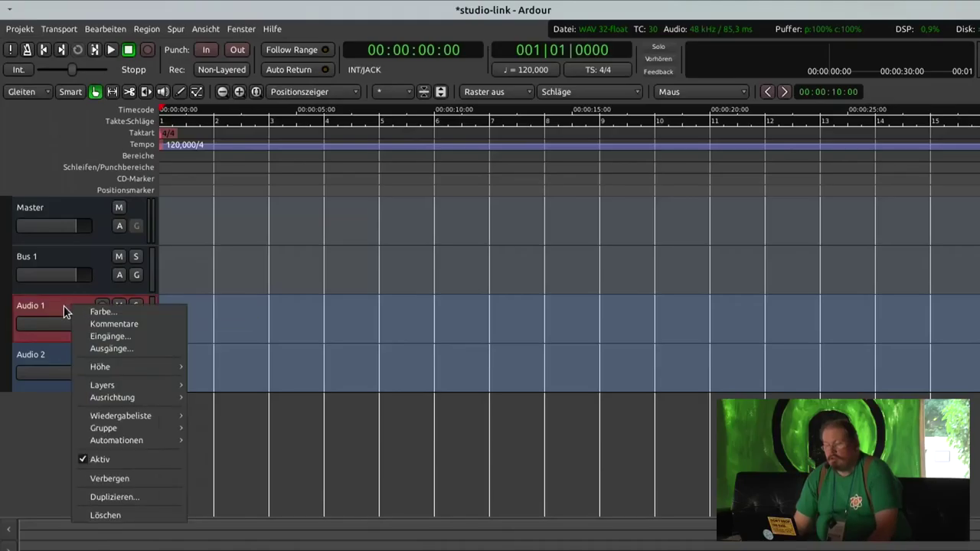
pyautogui.click(114, 338)
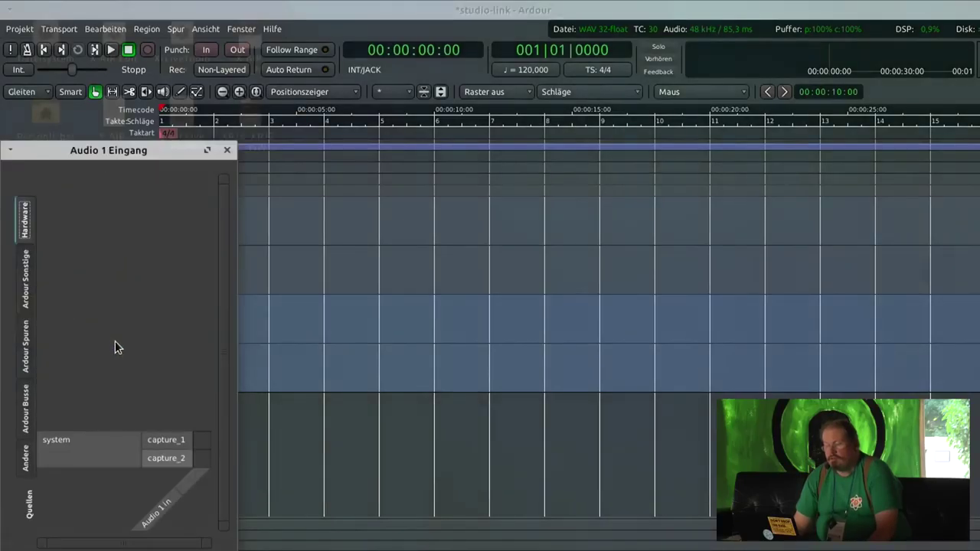
pyautogui.click(202, 442)
pyautogui.click(228, 151)
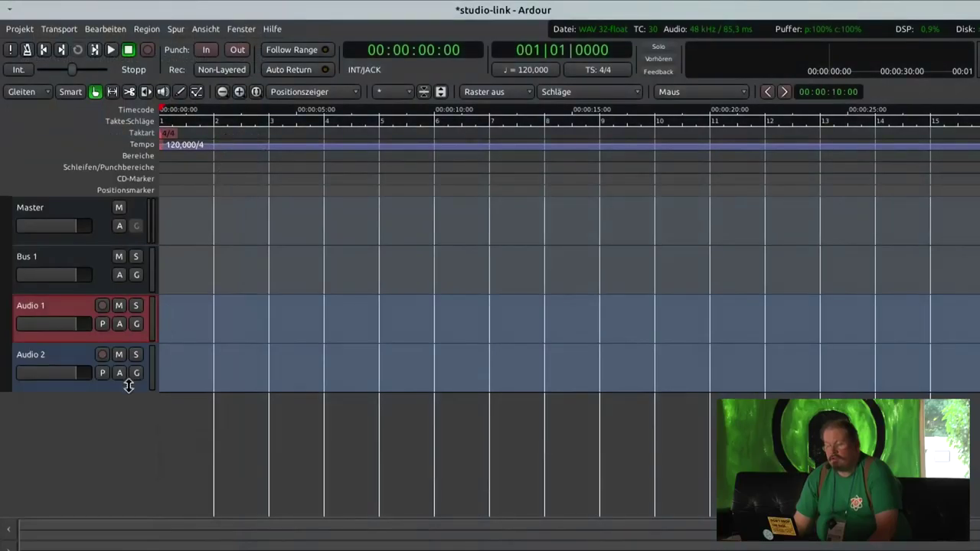
# Connect the input of track Audio 2 to the hardware source system capture_2
pyautogui.rightClick(84, 359)
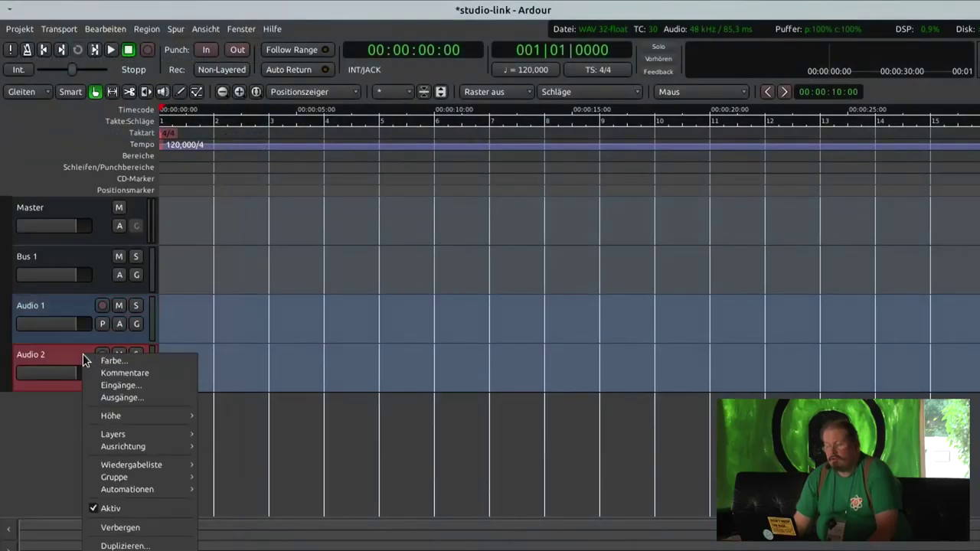
pyautogui.click(142, 385)
pyautogui.click(225, 463)
pyautogui.click(252, 156)
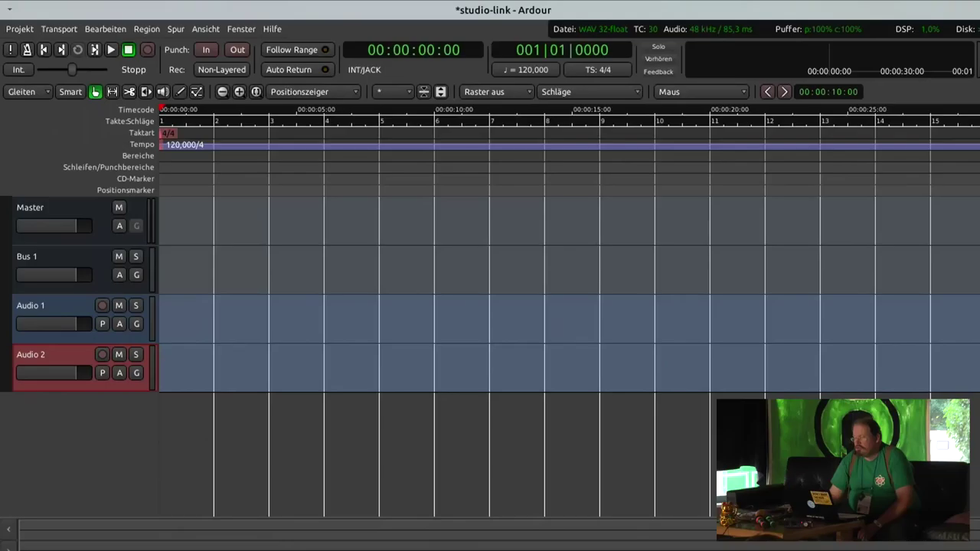
# Quit Ardour without saving the changes to the studio-link project
pyautogui.hotkey('ctrl', 'q')
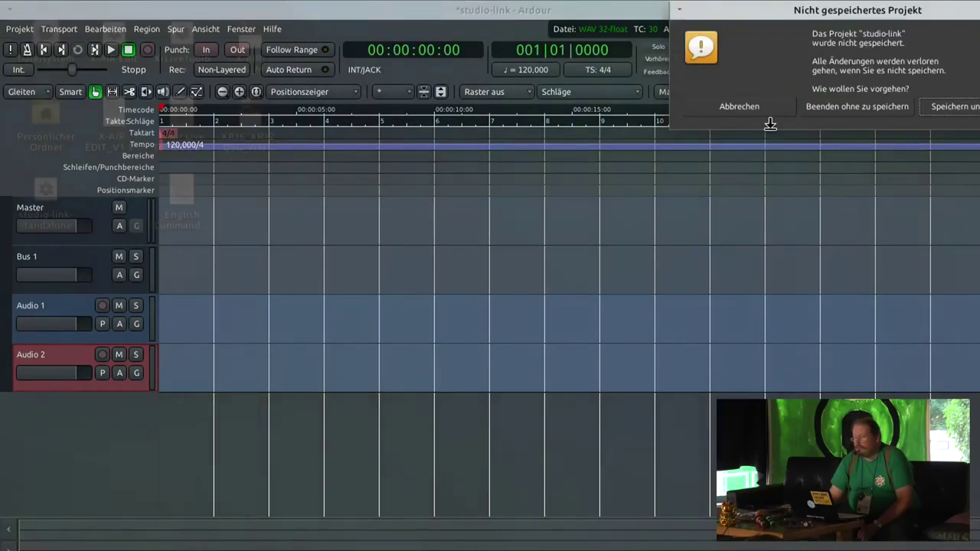
pyautogui.click(841, 108)
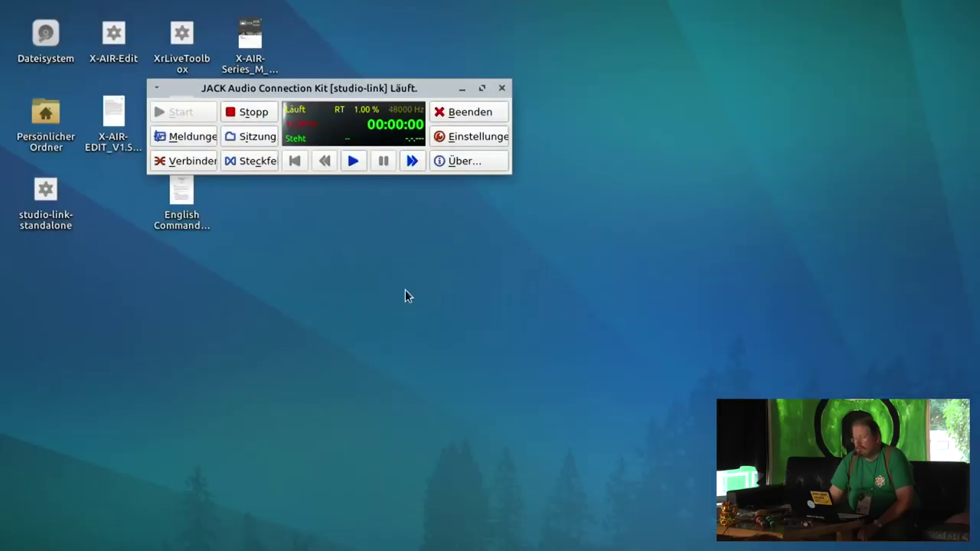
# Load the (default) preset with a 96000 Hz sample rate in the JACK settings and apply it
pyautogui.click(463, 136)
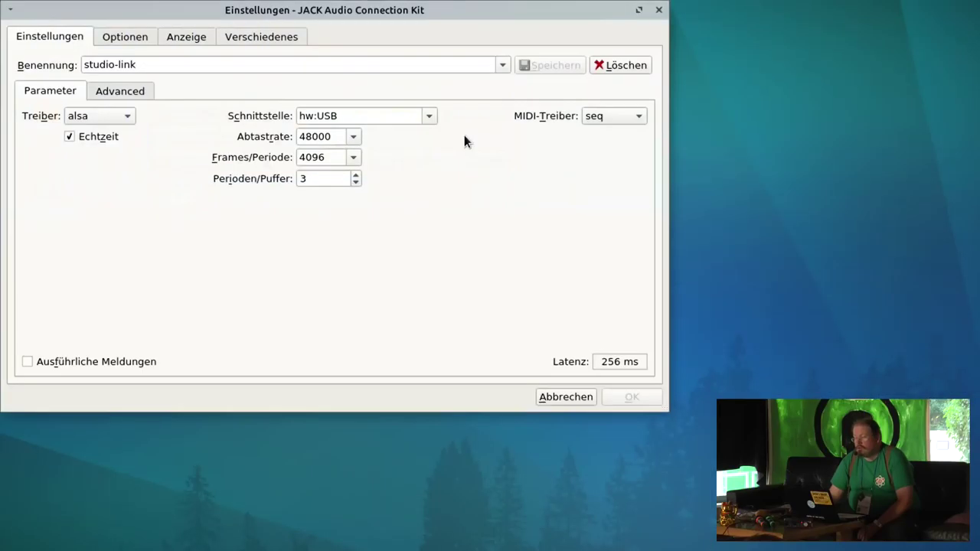
pyautogui.click(502, 64)
pyautogui.click(460, 91)
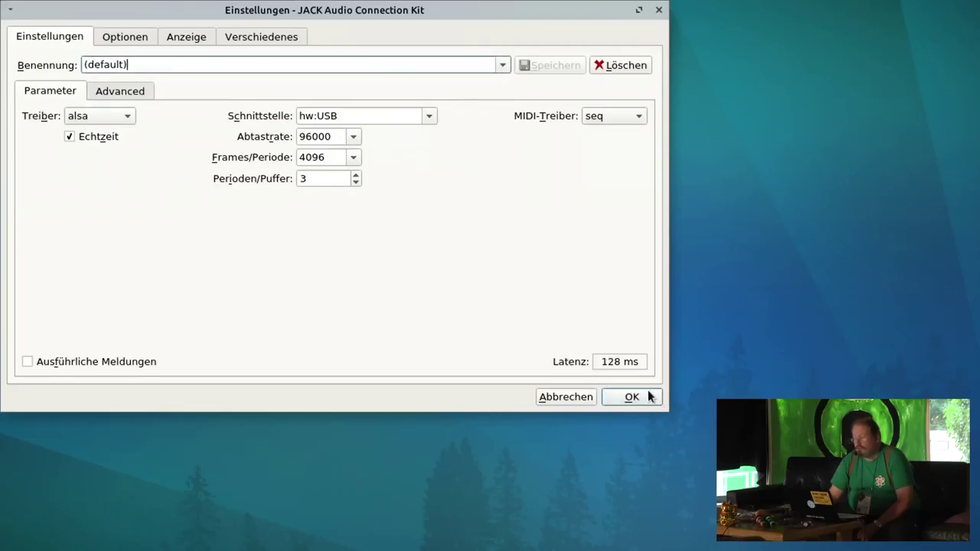
pyautogui.click(621, 398)
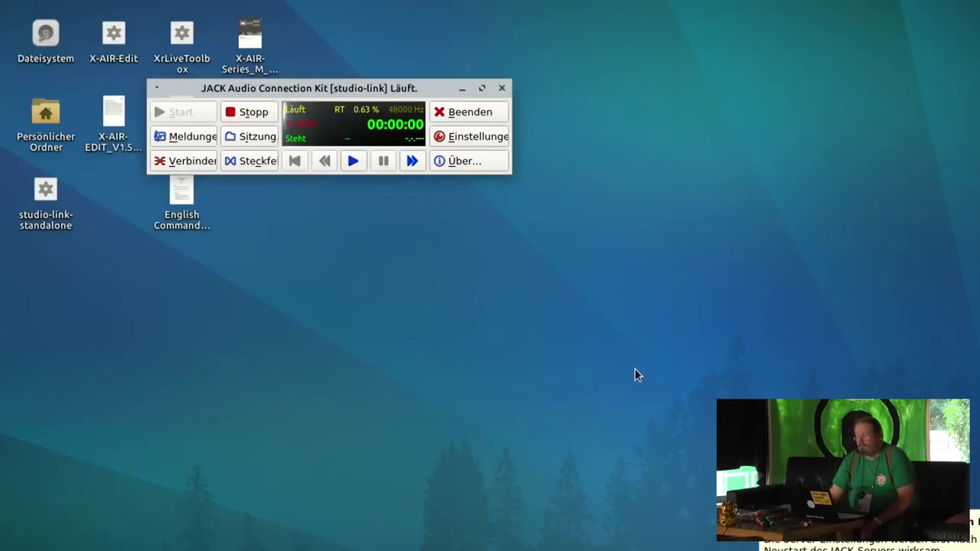
# Stop and restart the JACK server with the new settings, then close its control window
pyautogui.click(253, 116)
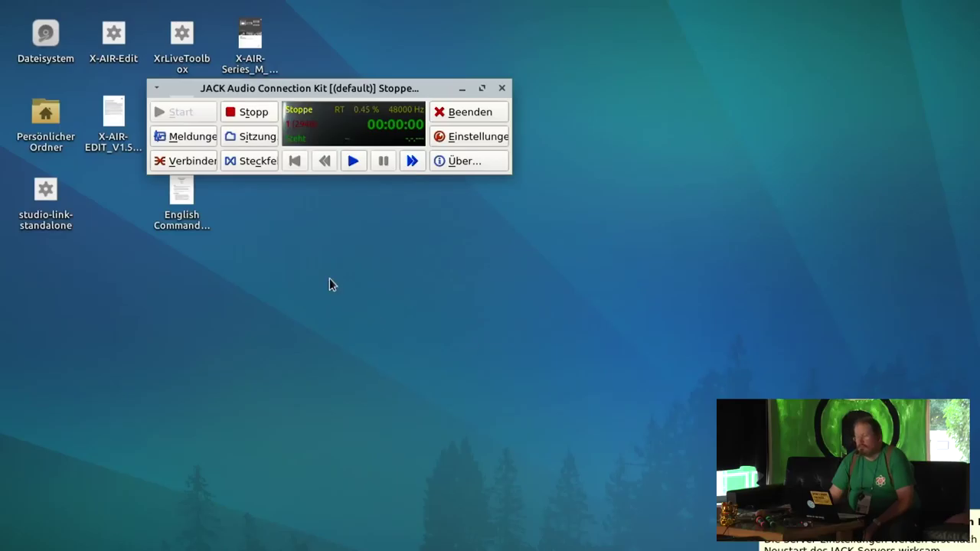
pyautogui.click(191, 120)
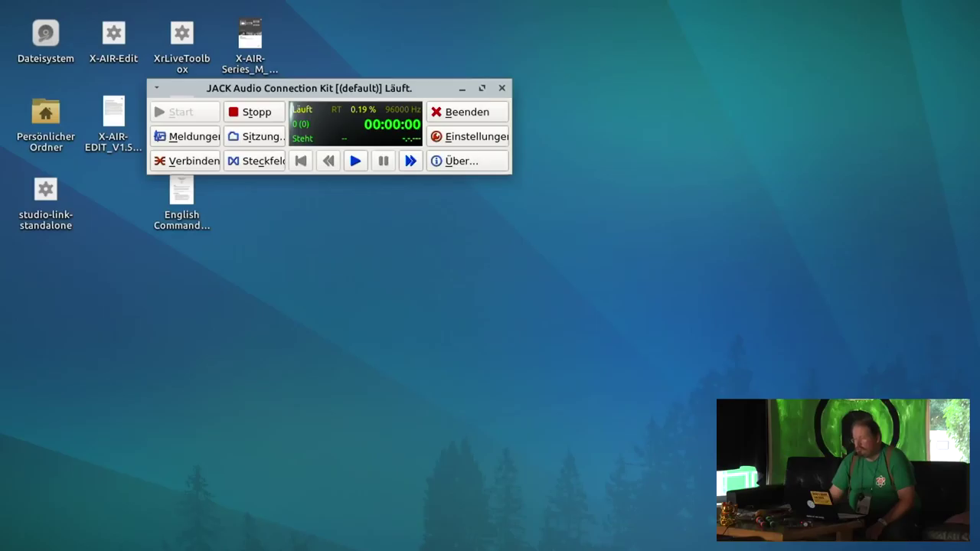
pyautogui.hotkey('alt', 'F4')
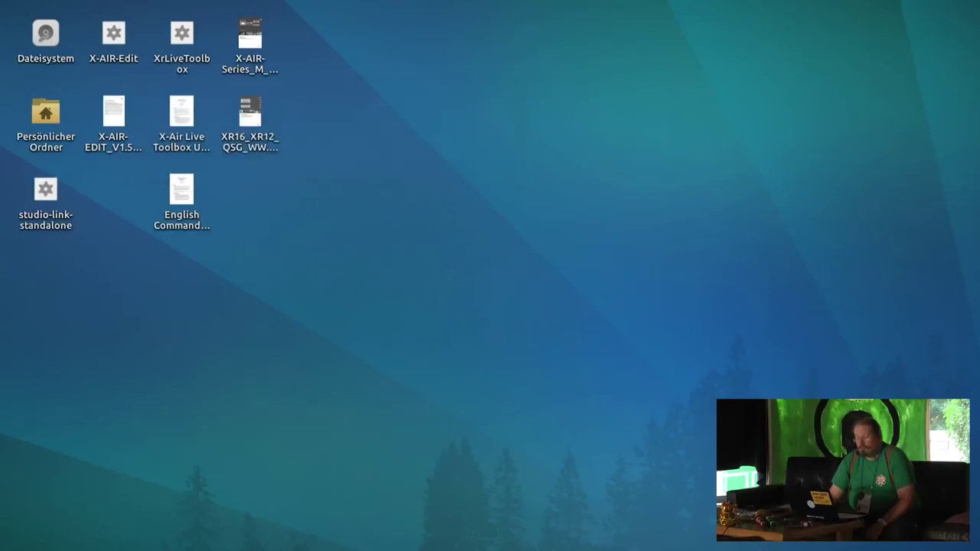
# Launch Ardour and open the recent 96 kHz project Schokoladenkuchen
pyautogui.press('super')
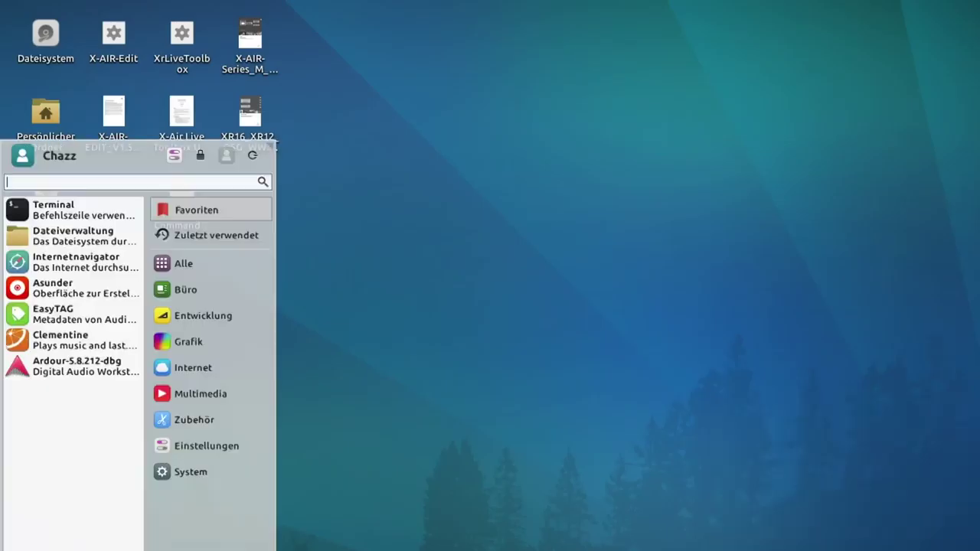
pyautogui.click(80, 378)
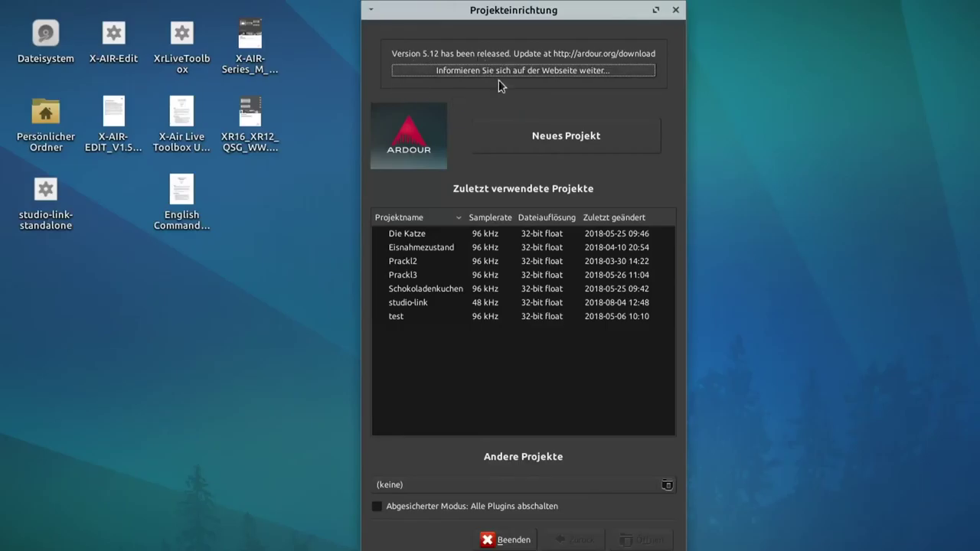
pyautogui.doubleClick(427, 292)
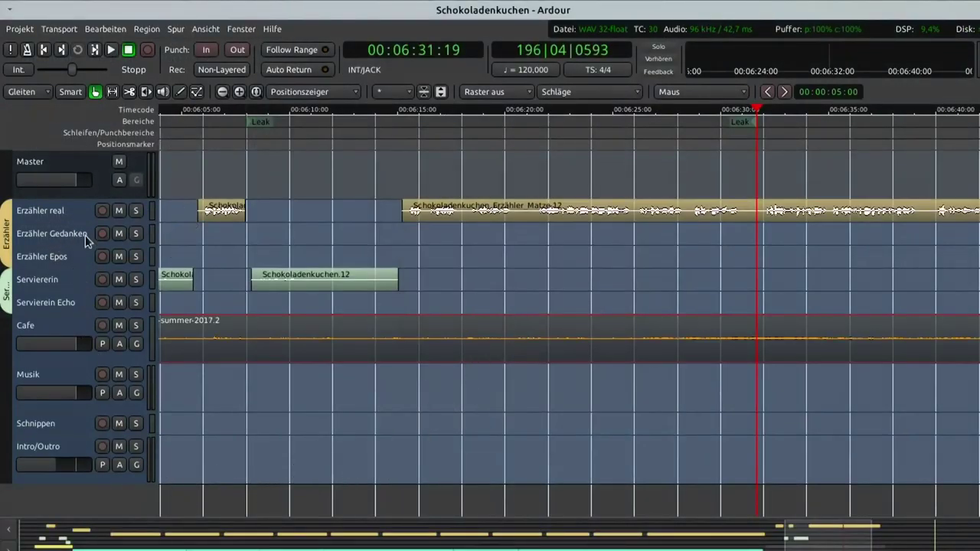
# Select the grouped Erzähler tracks and look at the group assignment options of Erzähler real
pyautogui.click(9, 233)
pyautogui.click(81, 213)
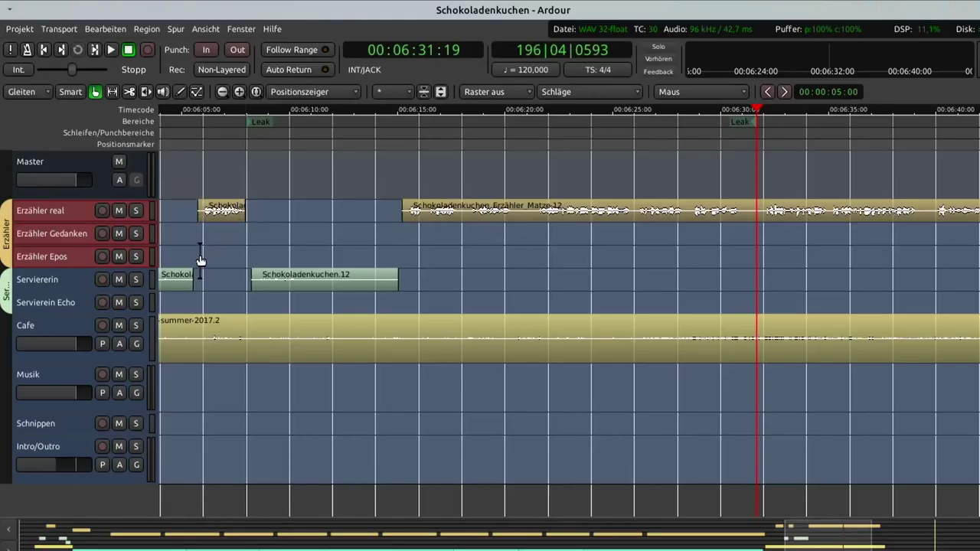
pyautogui.rightClick(76, 210)
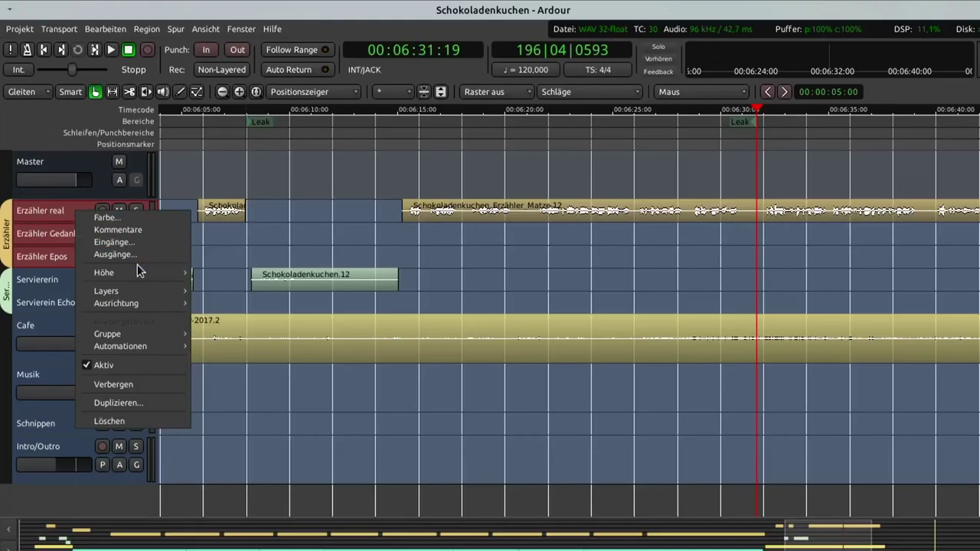
pyautogui.moveTo(132, 334)
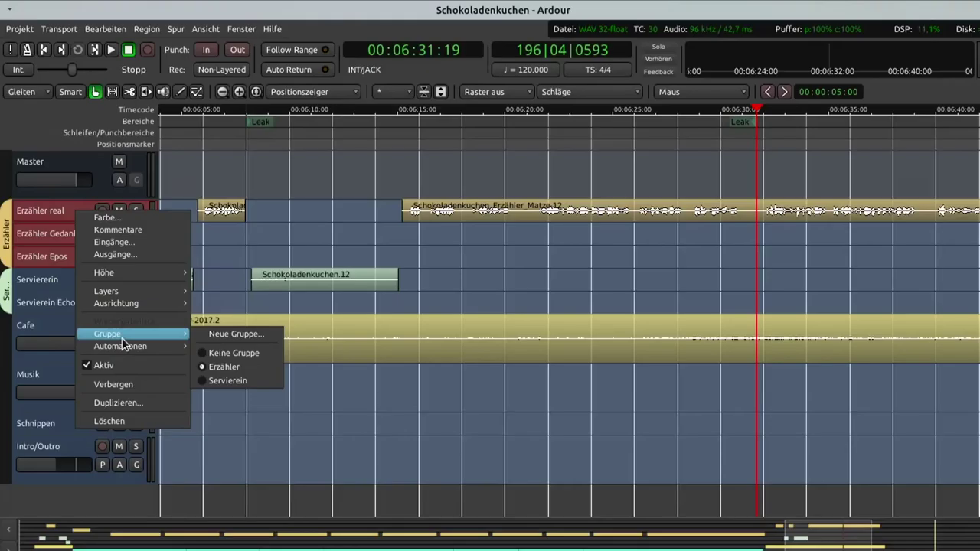
pyautogui.click(69, 500)
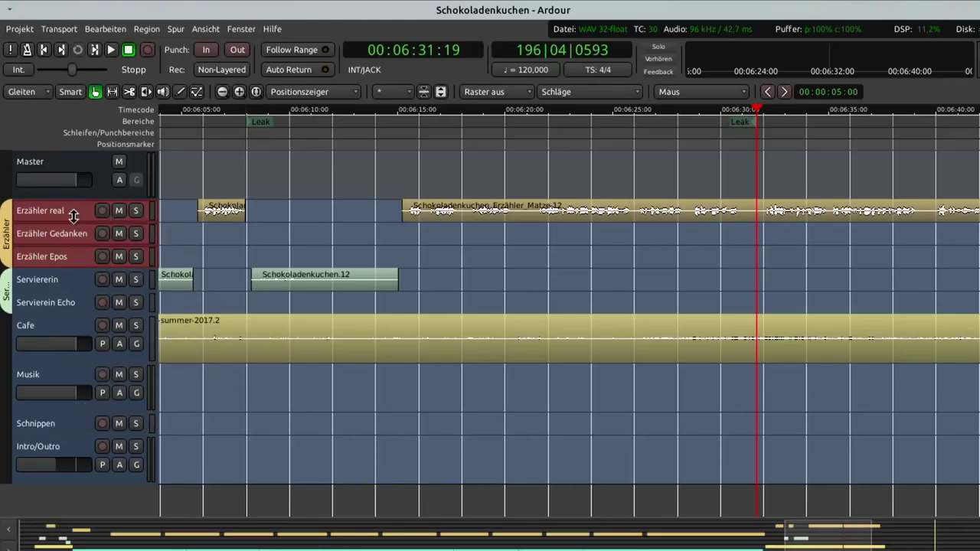
# Try the shared mute of the Erzähler group on and off, and try the mute of the Serviererin track
pyautogui.click(121, 211)
pyautogui.click(118, 212)
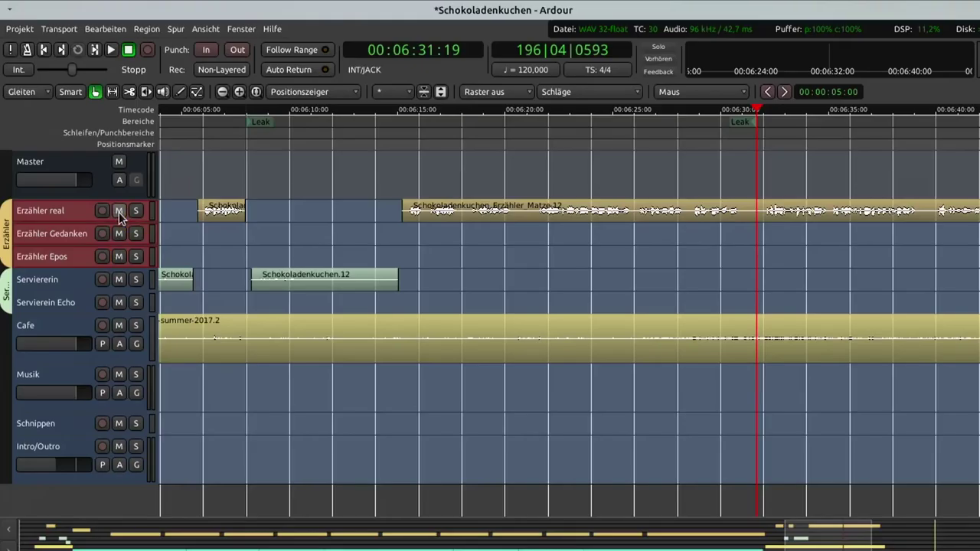
pyautogui.click(119, 281)
# Select the Cafe, Musik and Schnippen tracks one after another to look at them
pyautogui.click(75, 328)
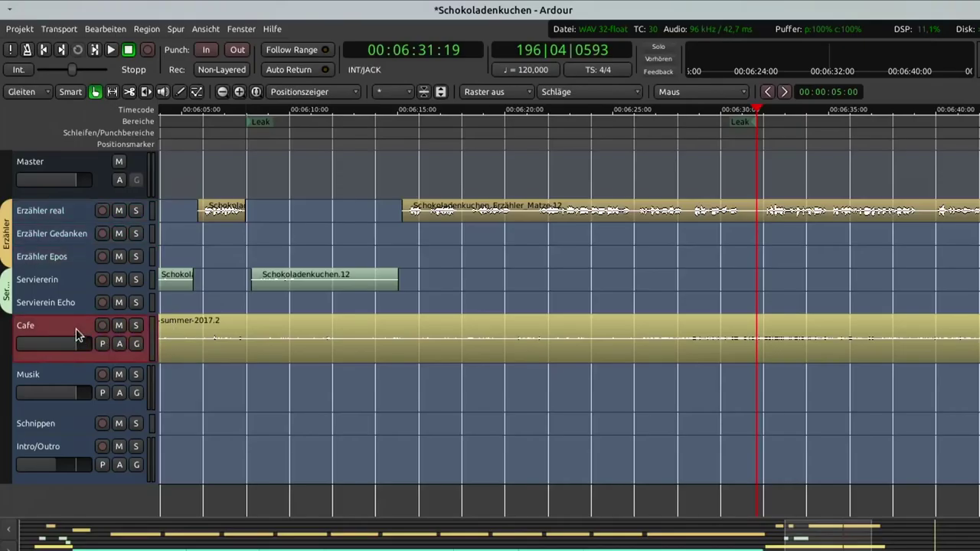
pyautogui.click(74, 374)
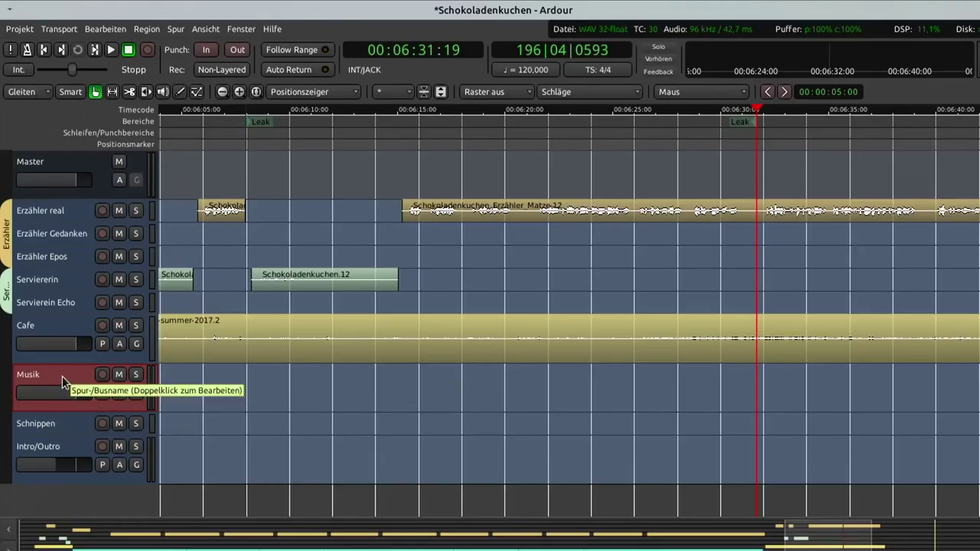
pyautogui.click(73, 430)
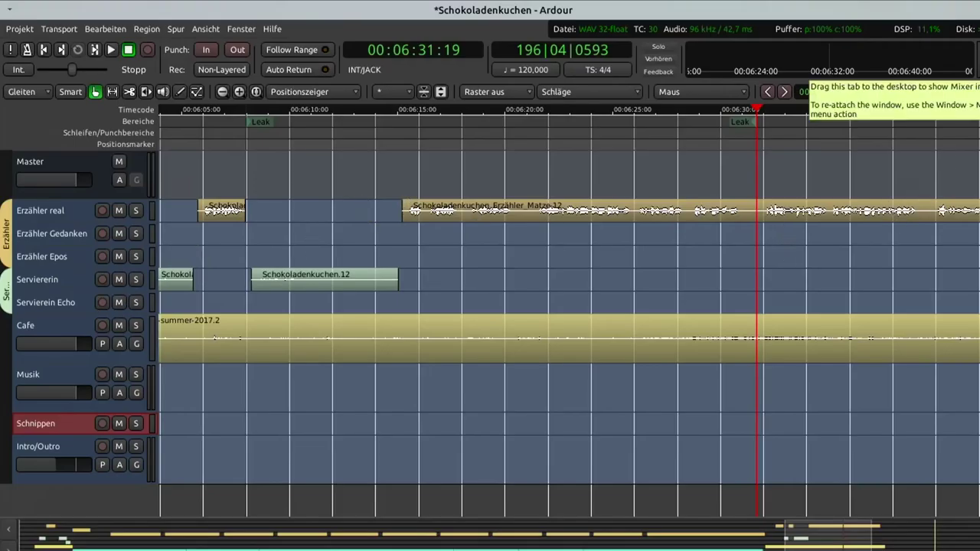
# Show the mixer and examine the a-Compressor plugins on the Cafe and Musik channels, including the Cafe compressor's control settings
pyautogui.click(976, 69)
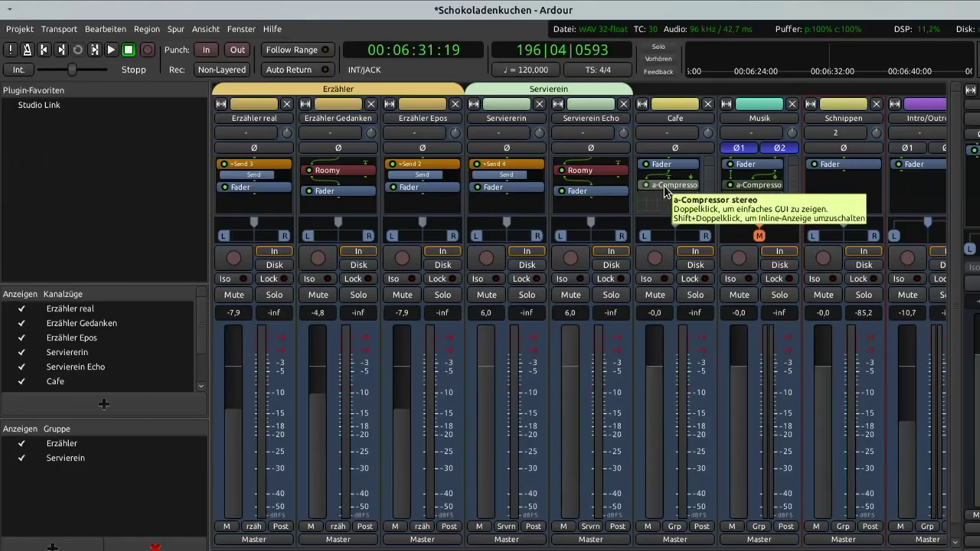
pyautogui.click(743, 186)
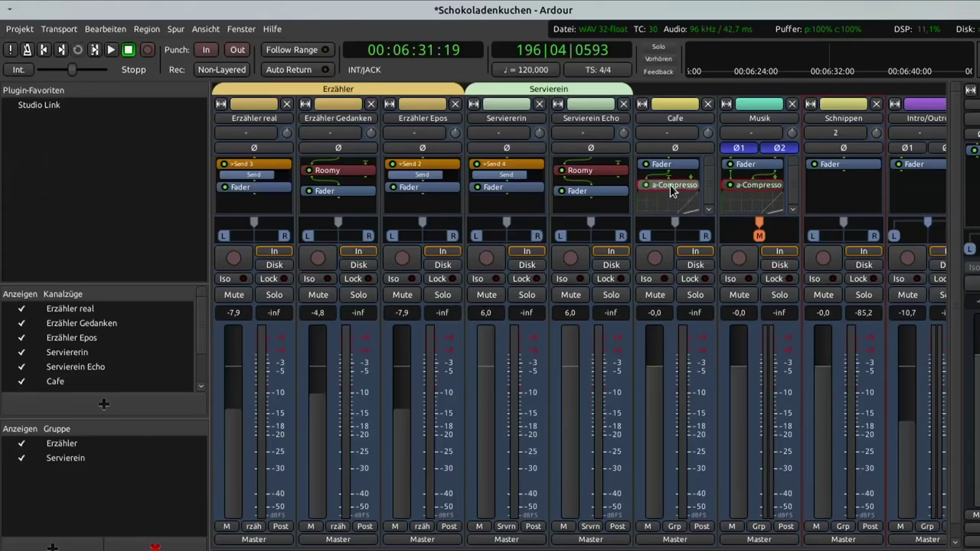
pyautogui.click(754, 186)
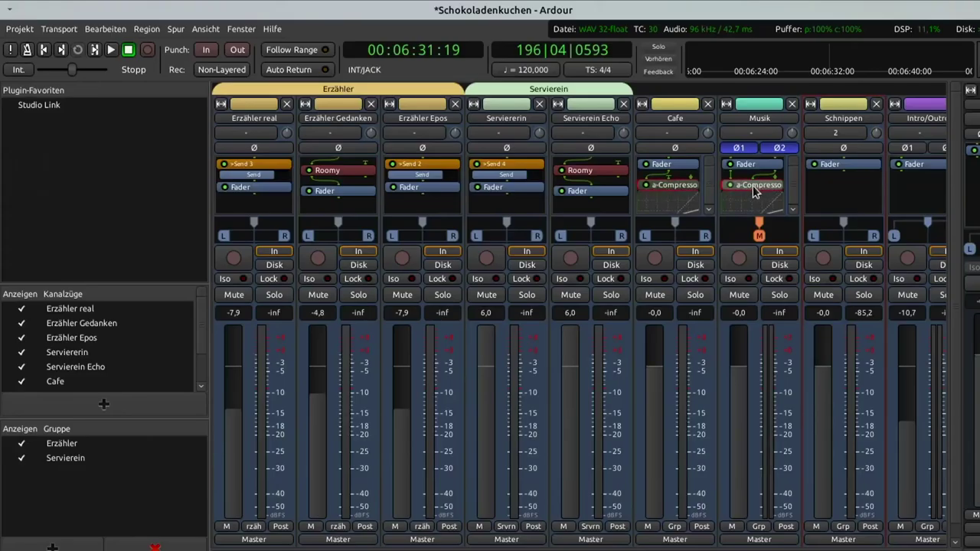
pyautogui.click(735, 196)
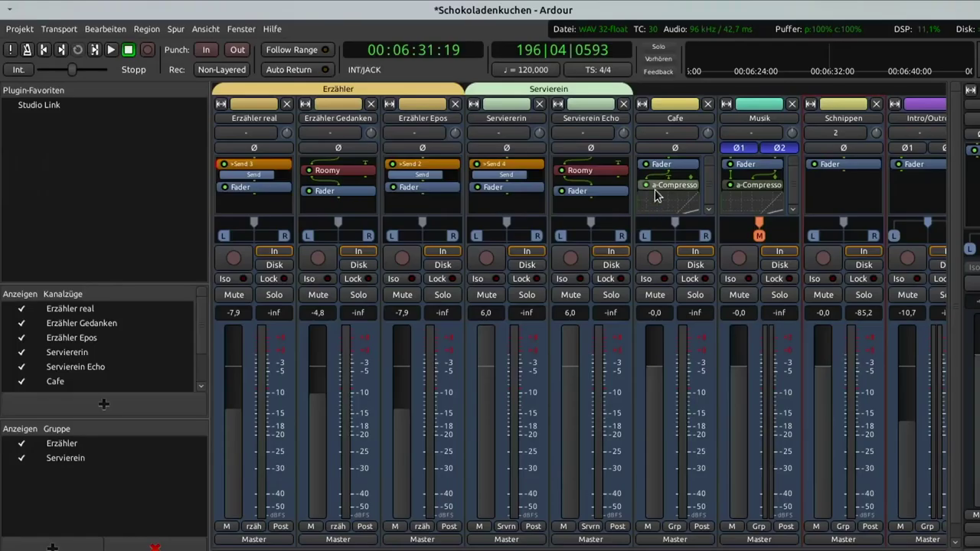
pyautogui.doubleClick(675, 191)
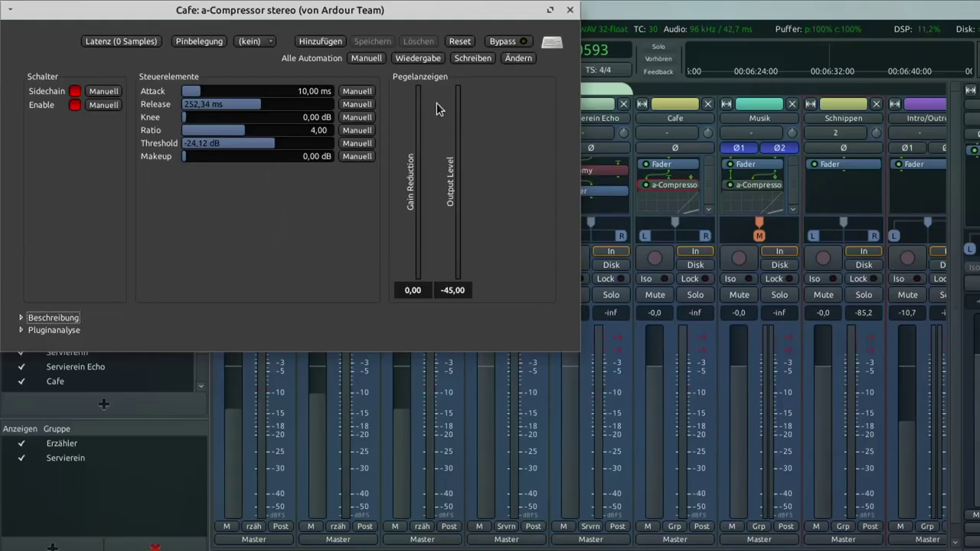
pyautogui.click(571, 10)
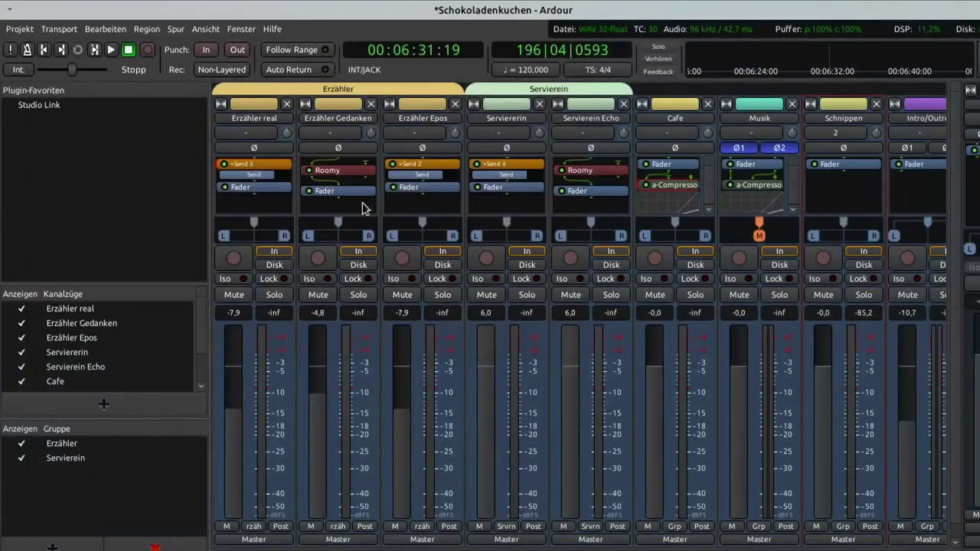
# Look at the plugin insertion options of the Erzähler real channel and browse the full list in the Plugin Manager
pyautogui.rightClick(270, 201)
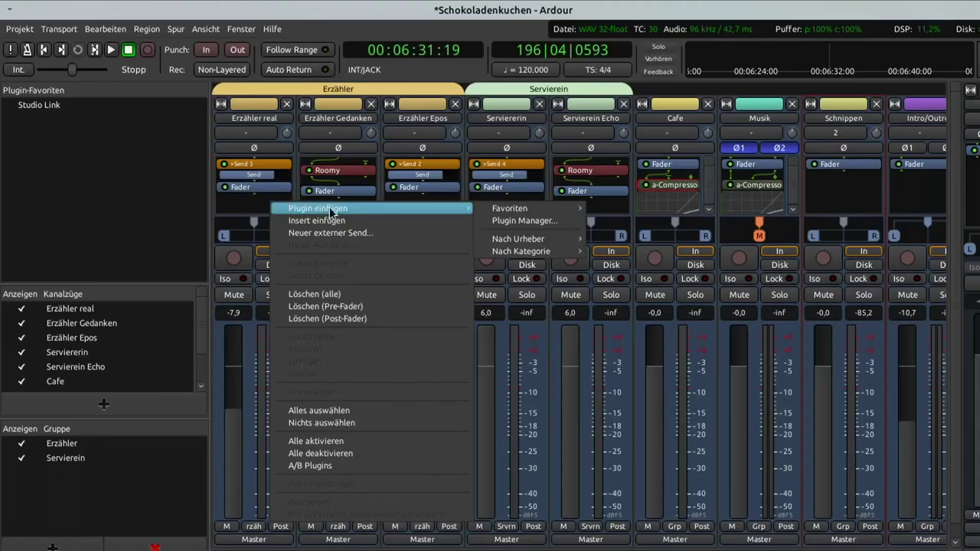
pyautogui.moveTo(494, 206)
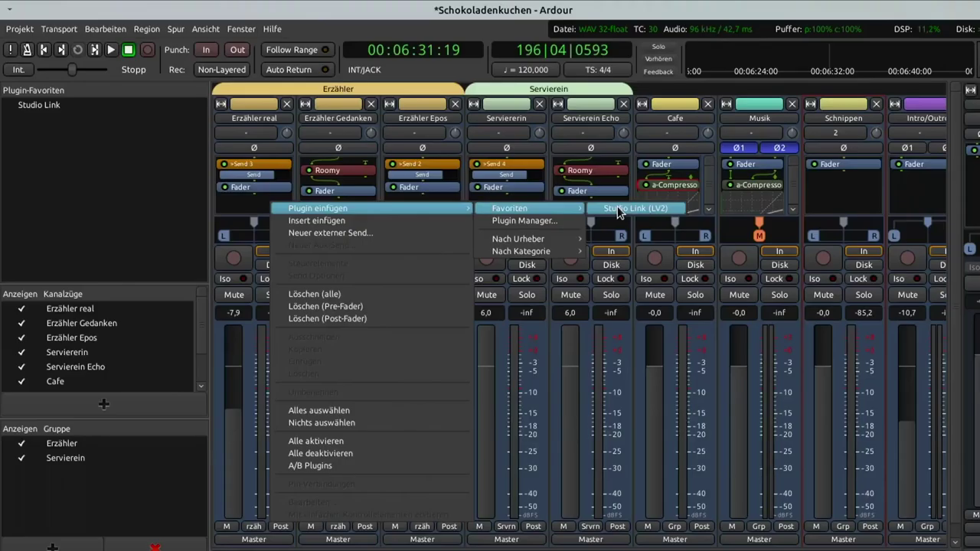
pyautogui.click(535, 222)
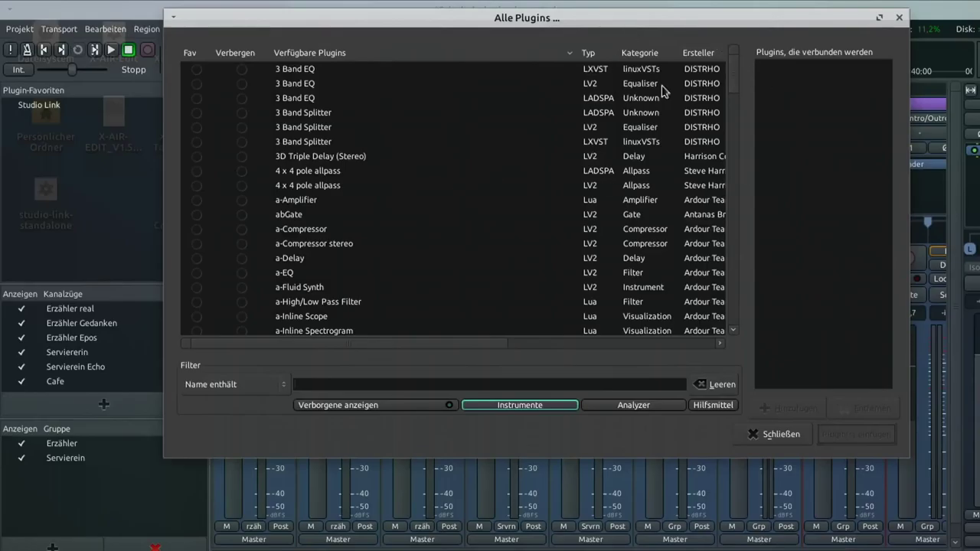
pyautogui.moveTo(735, 76); pyautogui.dragTo(729, 334)
pyautogui.click(775, 434)
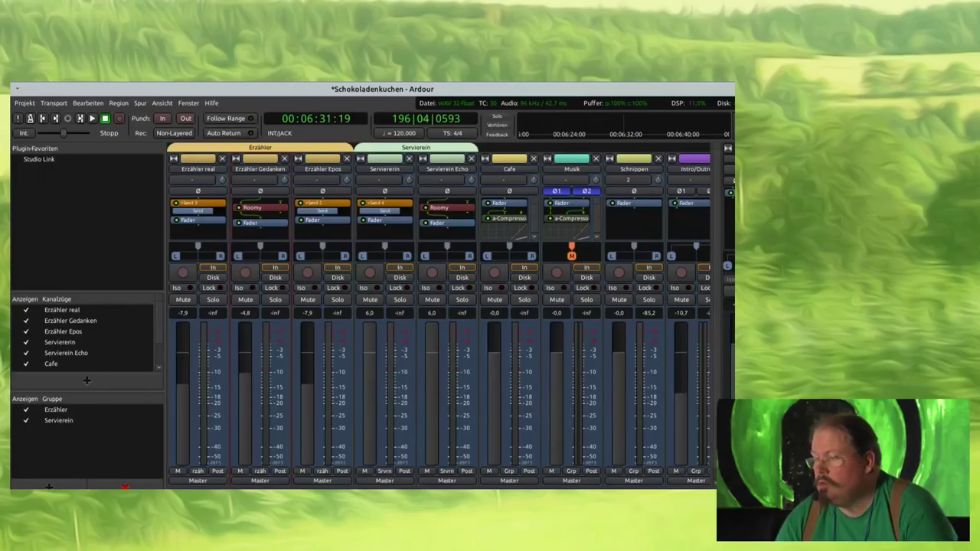
# Return to the editor and view the arrangement from its start, then across the whole project
pyautogui.hotkey('alt', 'm')
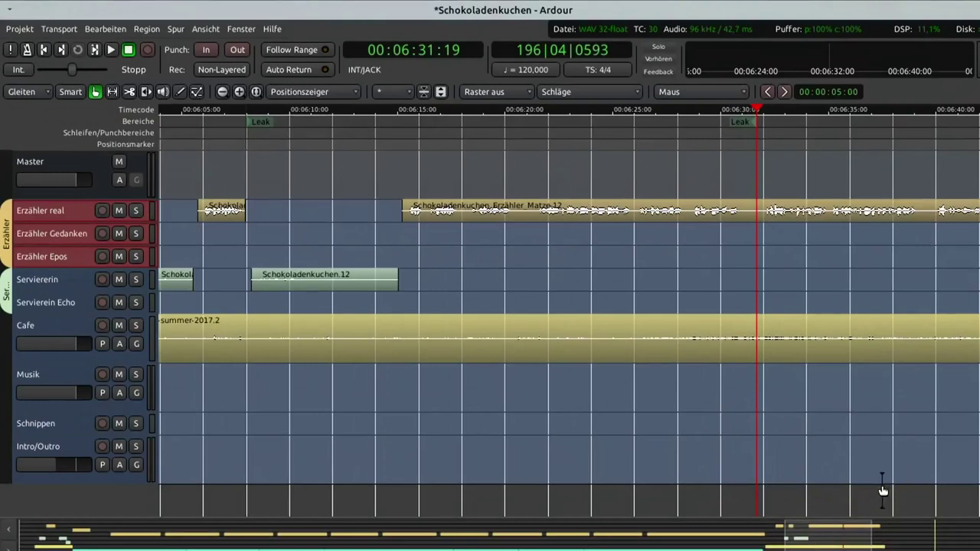
pyautogui.moveTo(819, 536); pyautogui.dragTo(33, 544)
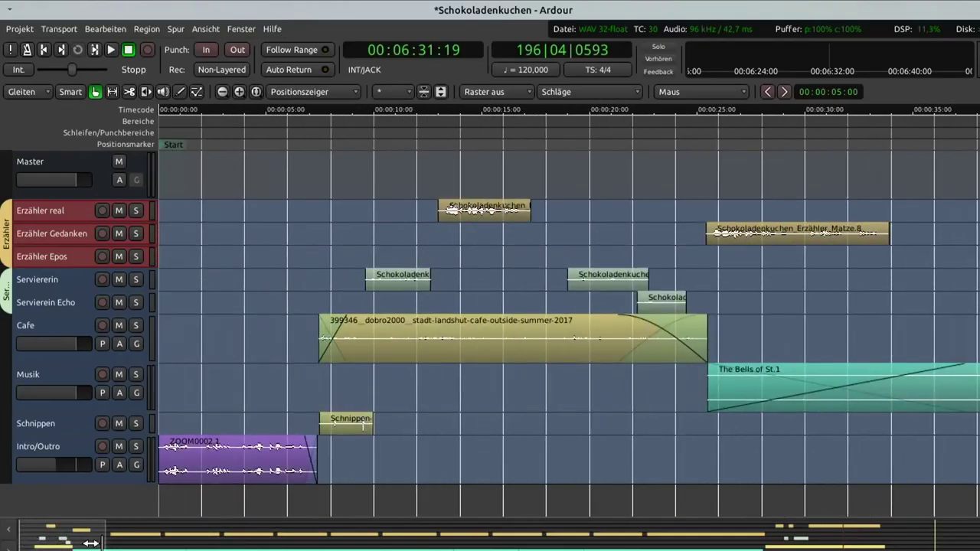
pyautogui.moveTo(96, 543); pyautogui.dragTo(928, 538)
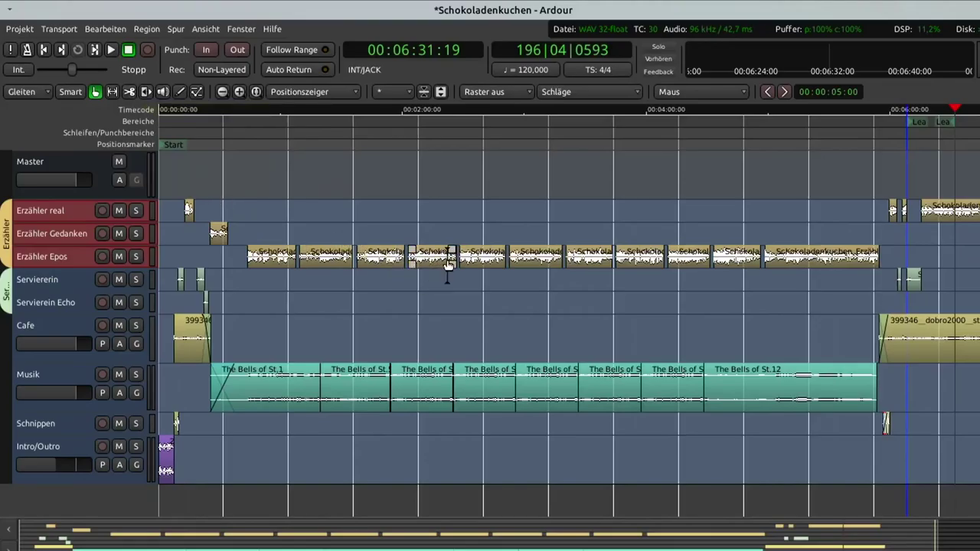
# Split the third The Bells of St region on the Musik track near its middle and select the second part
pyautogui.click(128, 94)
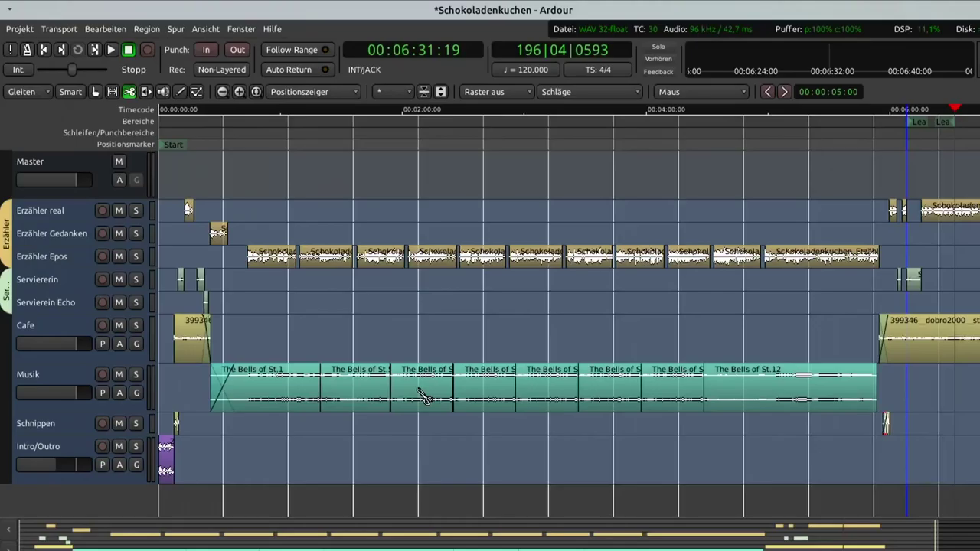
pyautogui.click(420, 390)
pyautogui.click(94, 93)
pyautogui.moveTo(433, 390)
pyautogui.mouseDown()
pyautogui.moveTo(491, 390)
pyautogui.moveTo(427, 391)
pyautogui.moveTo(432, 434)
pyautogui.moveTo(433, 404)
pyautogui.mouseUp()
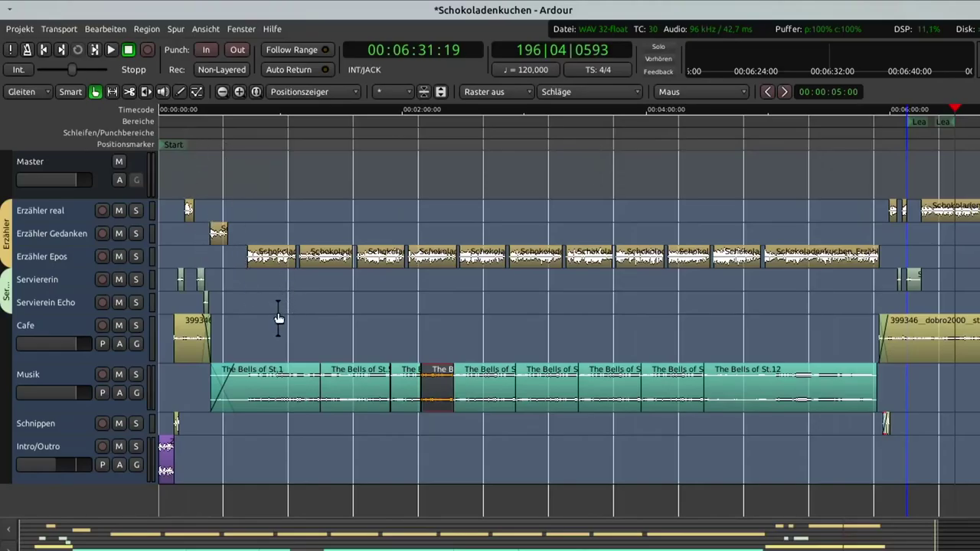
# Select a time range across the Erzähler tracks and add a new range marker spanning about 00:00:18:25 to 00:00:51:28
pyautogui.click(112, 95)
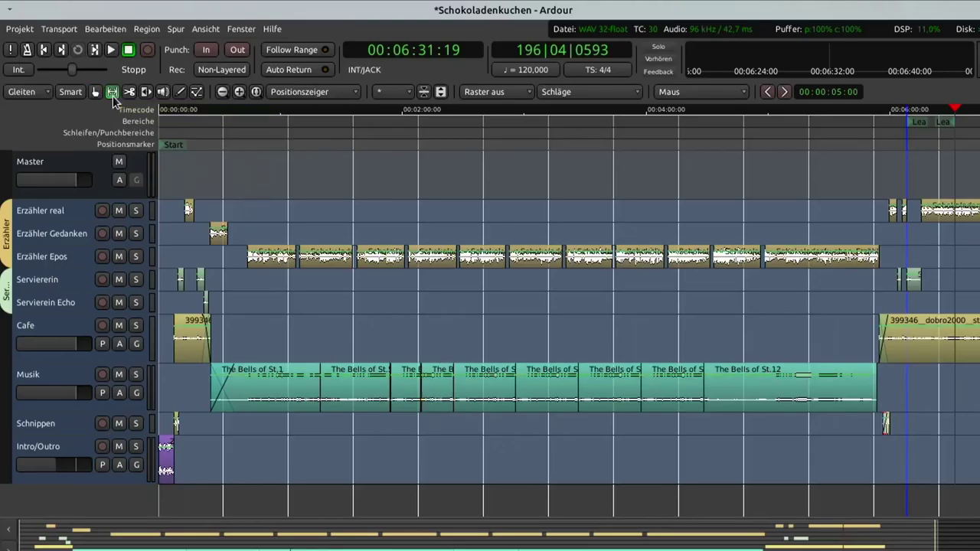
pyautogui.moveTo(172, 222); pyautogui.dragTo(402, 229)
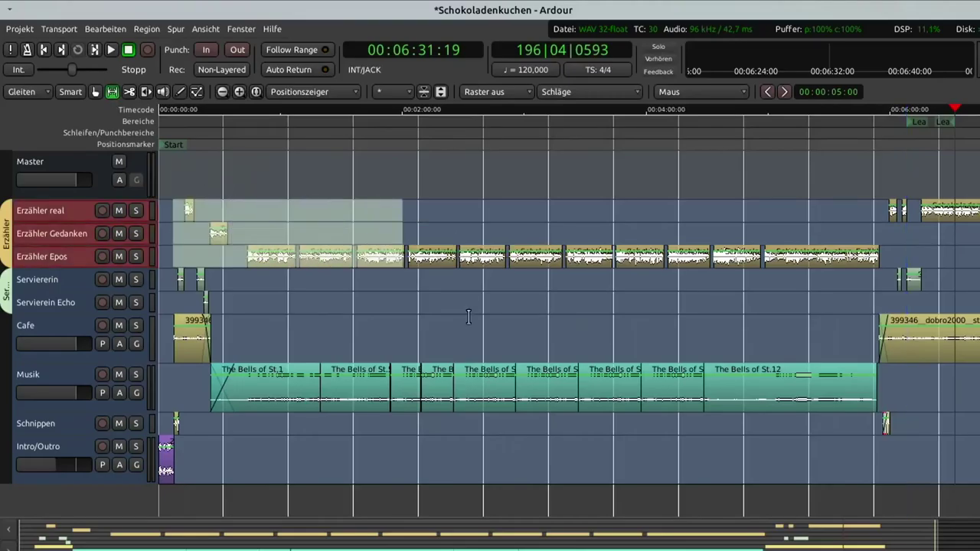
pyautogui.rightClick(197, 121)
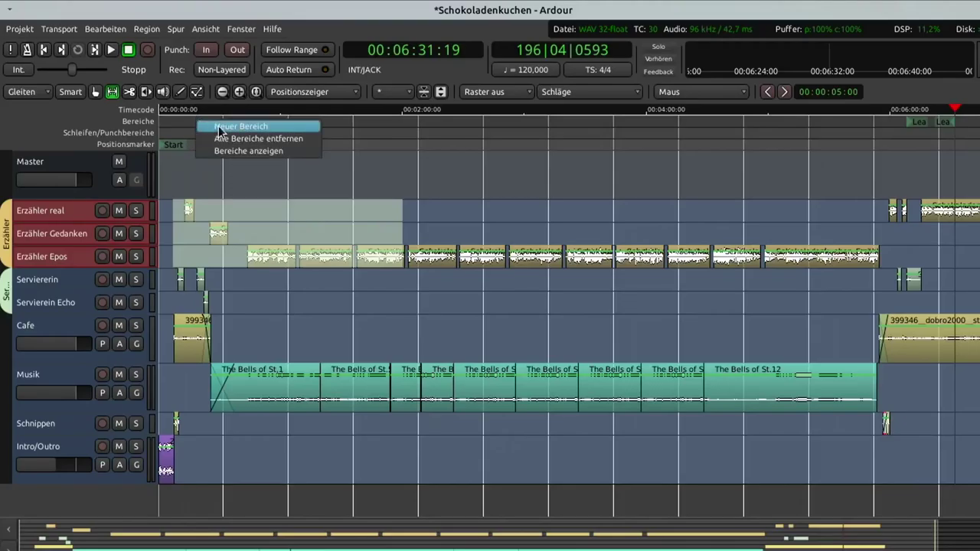
pyautogui.click(219, 127)
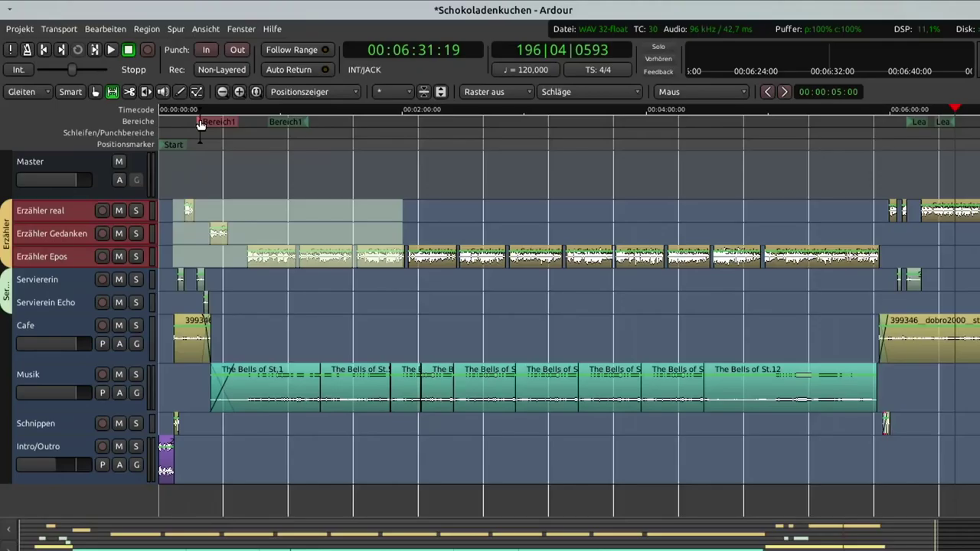
pyautogui.moveTo(312, 121)
pyautogui.mouseDown()
pyautogui.moveTo(345, 121)
pyautogui.moveTo(263, 116)
pyautogui.mouseUp()
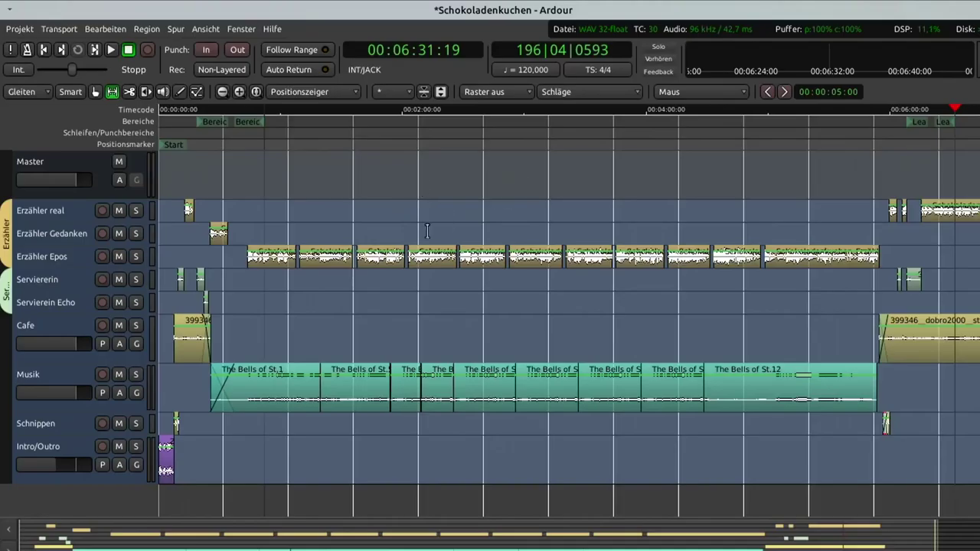
# Open the audio file export settings and examine the available formats and the details of the FLAC 24 bit profile
pyautogui.click(23, 30)
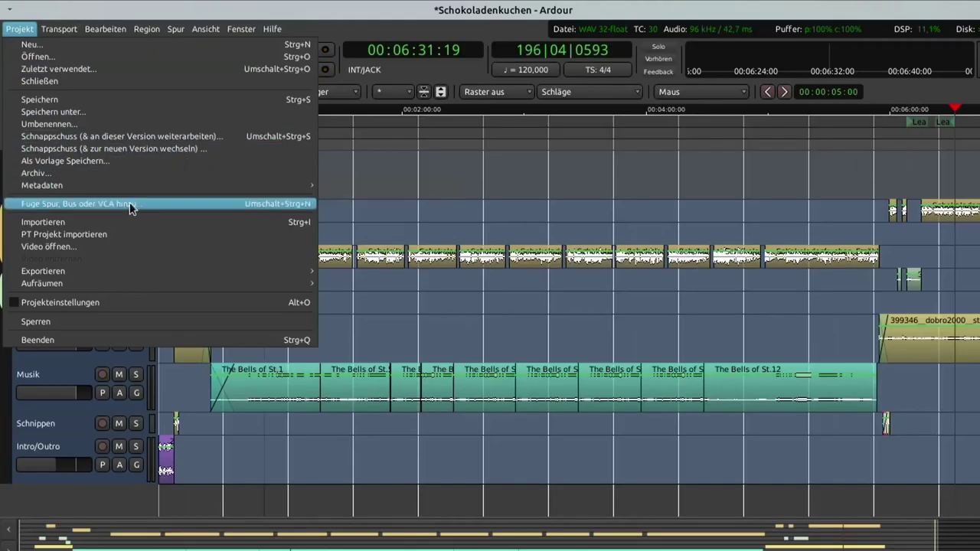
pyautogui.moveTo(117, 267)
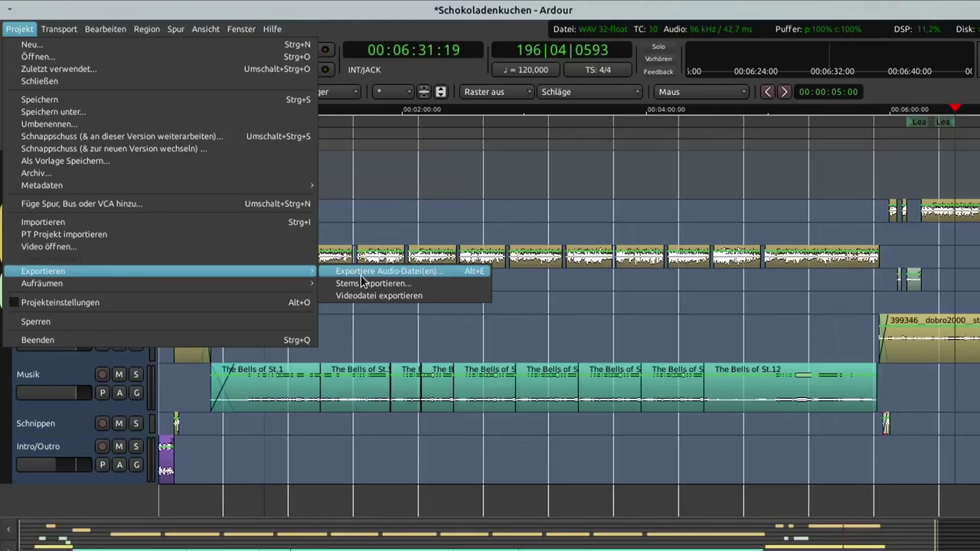
pyautogui.click(361, 274)
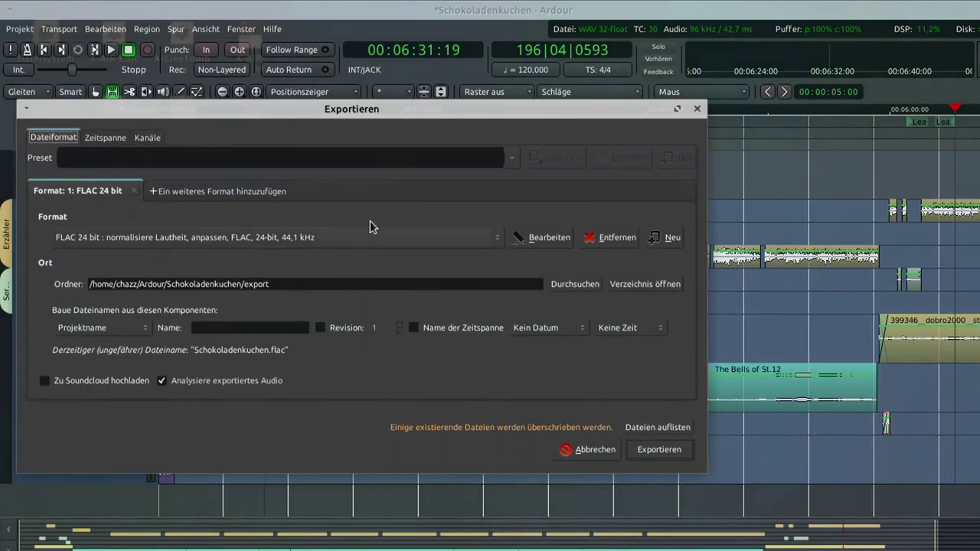
pyautogui.moveTo(335, 110); pyautogui.dragTo(418, 95)
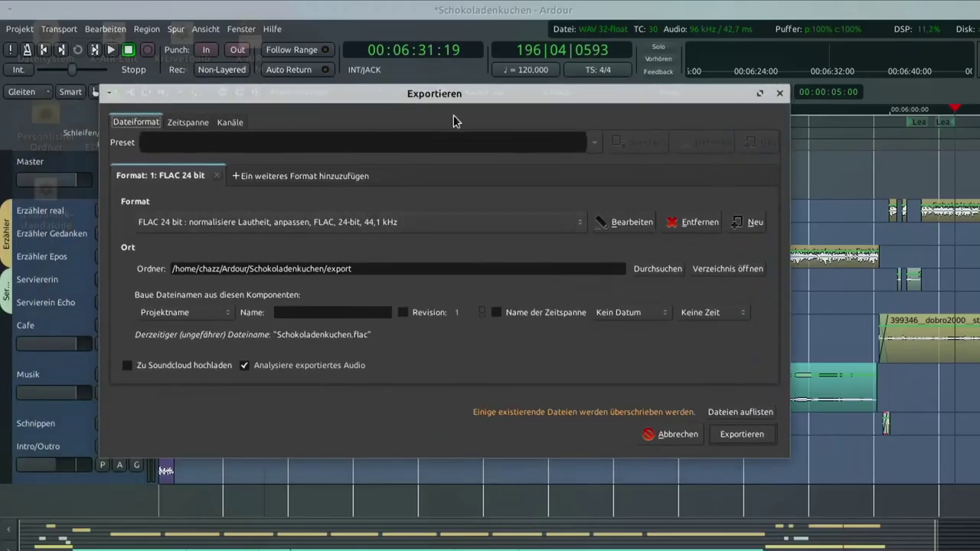
pyautogui.click(421, 227)
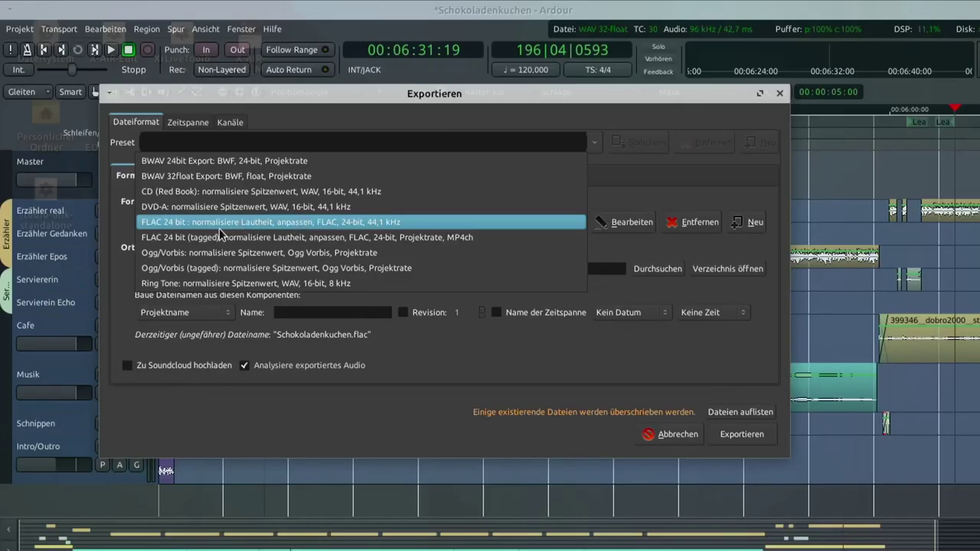
pyautogui.click(319, 222)
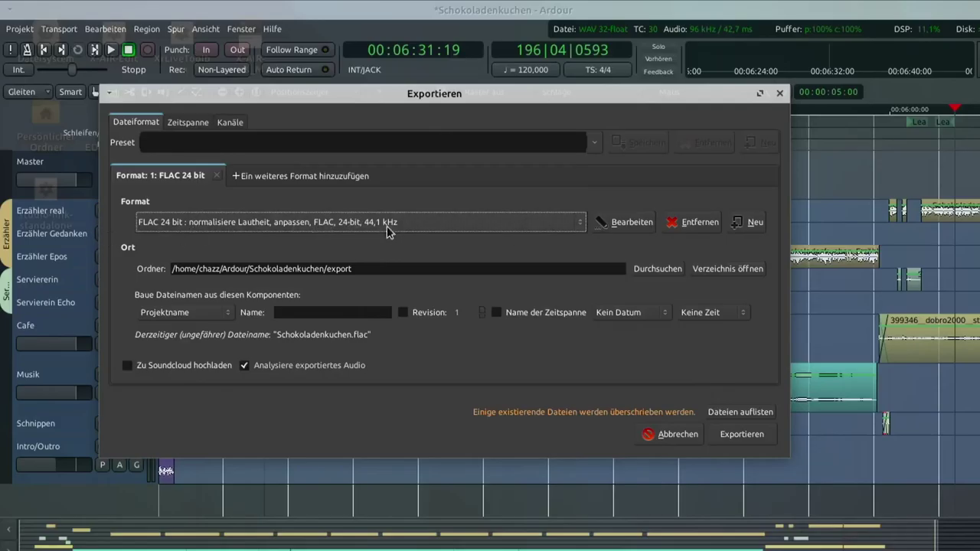
pyautogui.click(626, 222)
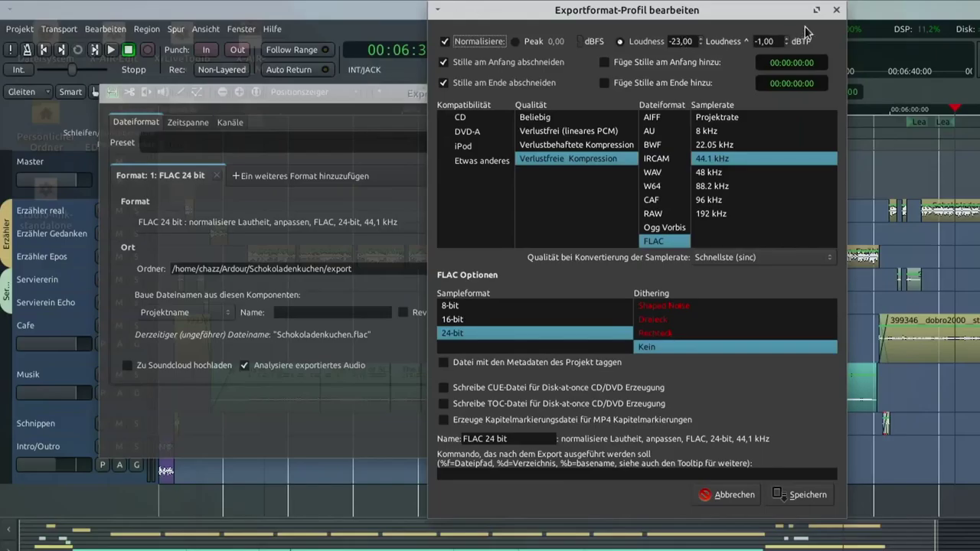
pyautogui.click(836, 10)
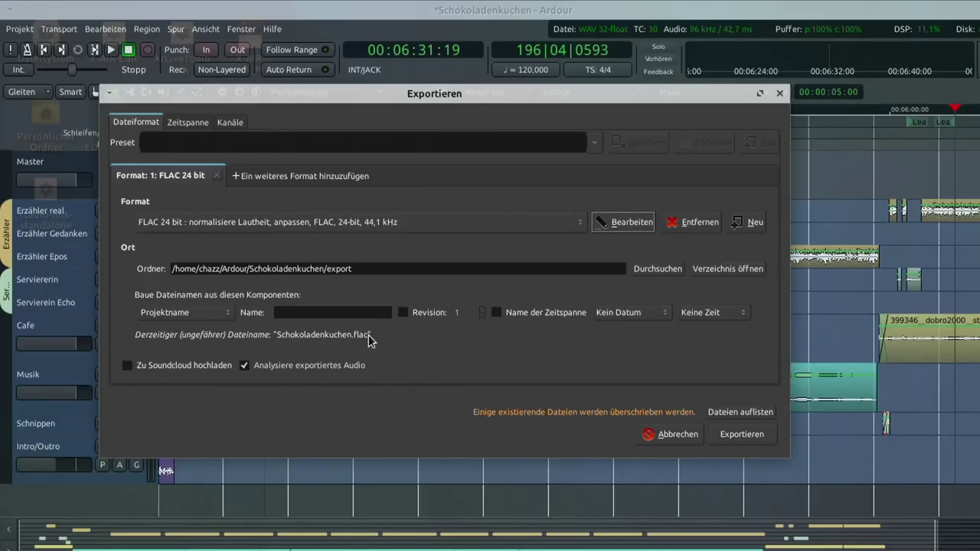
# Keep the project name as the export file name base and include the name of the time span
pyautogui.click(177, 316)
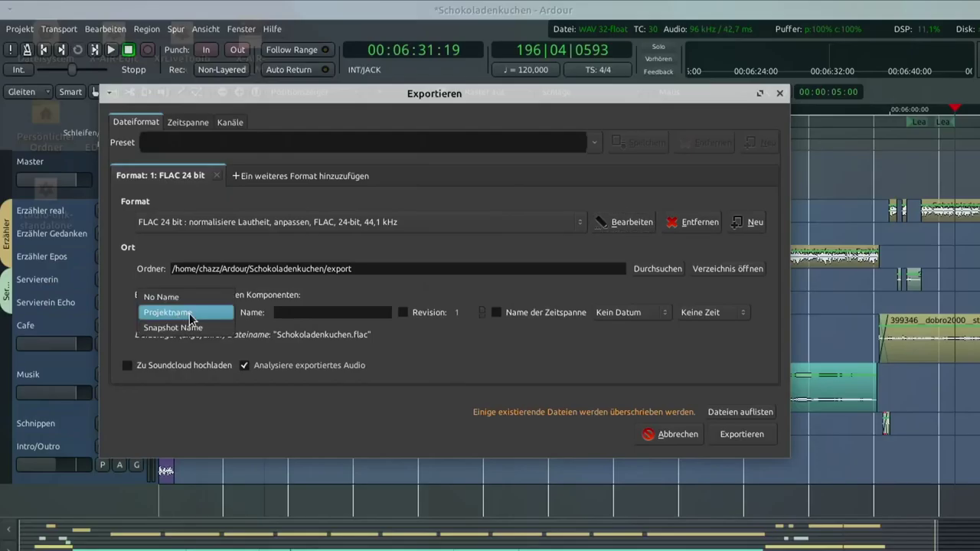
pyautogui.click(191, 318)
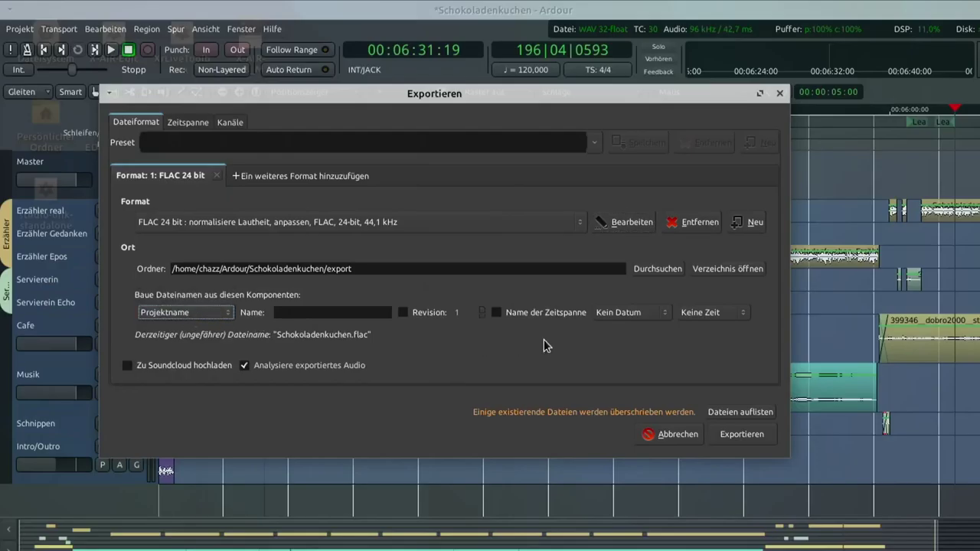
pyautogui.click(496, 312)
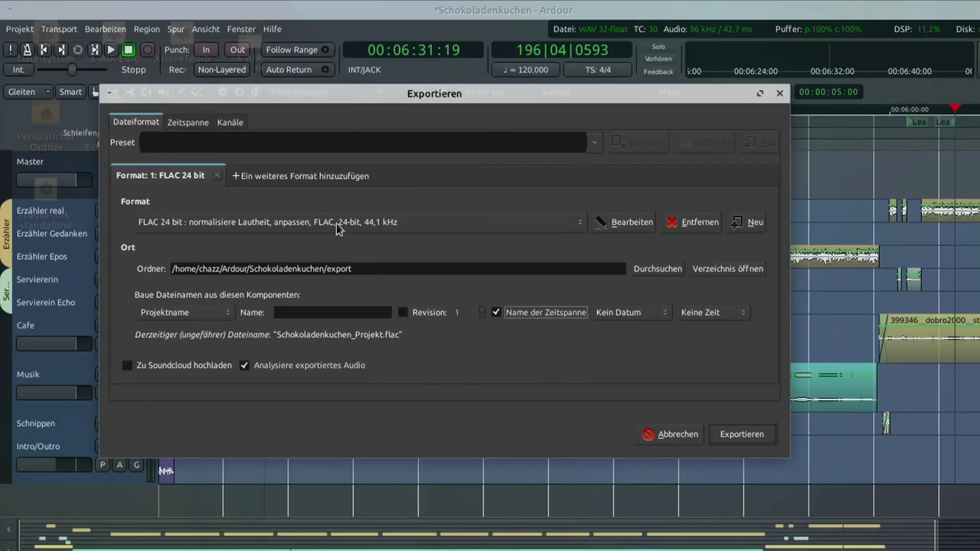
# Include the Bereich1 and Leak ranges in the export alongside the whole project
pyautogui.click(189, 122)
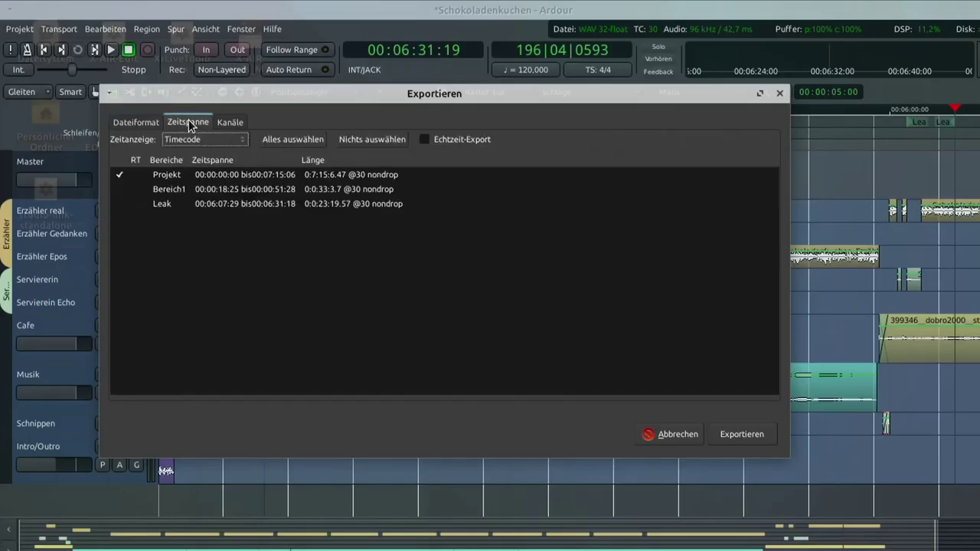
pyautogui.click(147, 191)
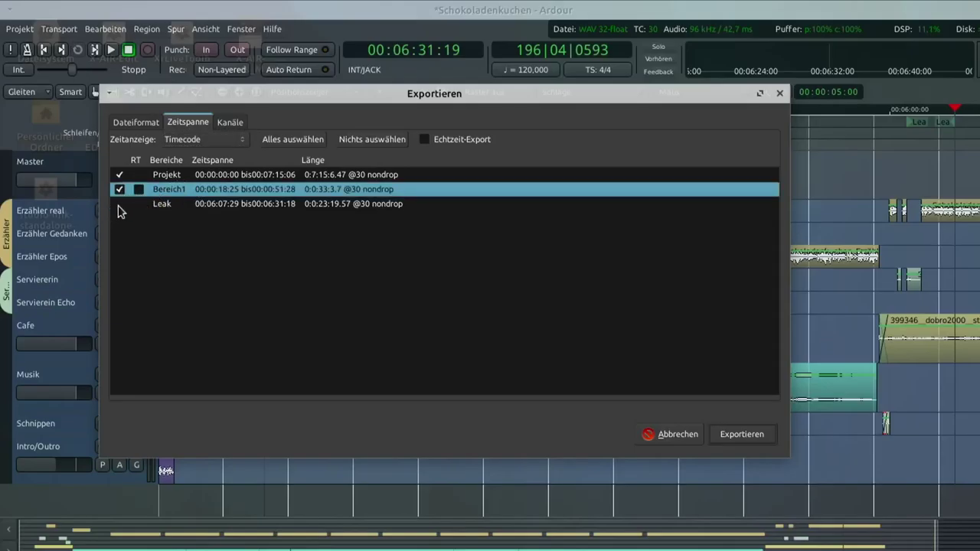
pyautogui.click(119, 204)
# Try the export channel count at 1 and back at 2 with Master selected, and cancel the export
pyautogui.click(228, 123)
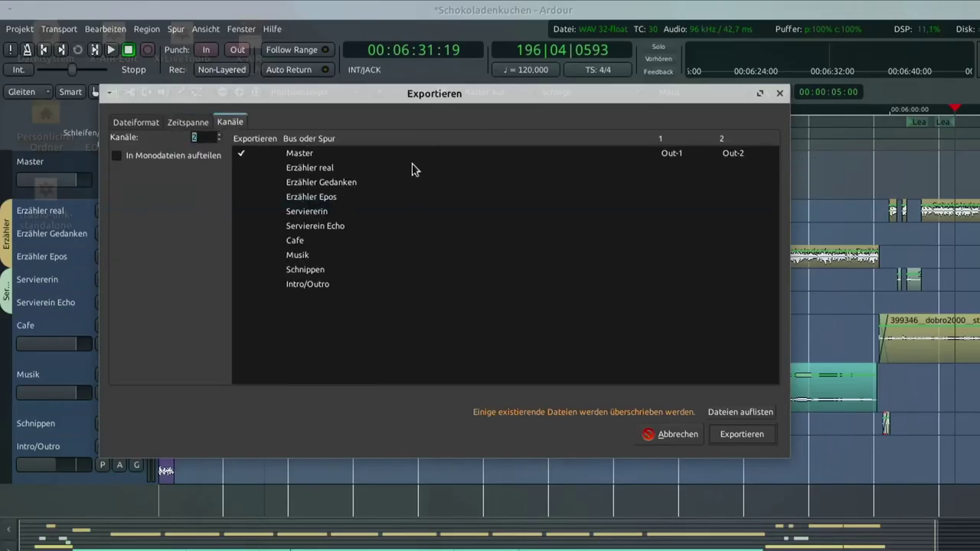
pyautogui.click(299, 155)
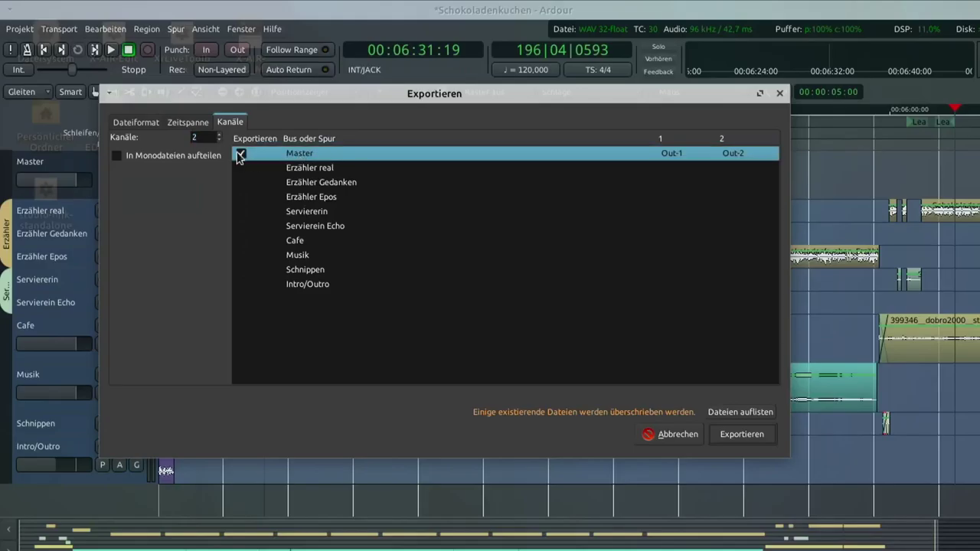
pyautogui.click(220, 141)
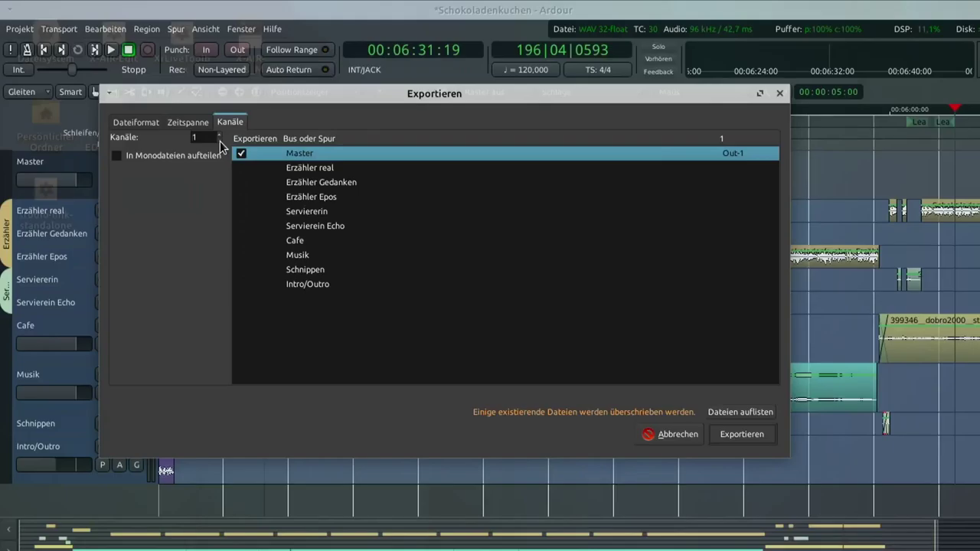
pyautogui.click(220, 134)
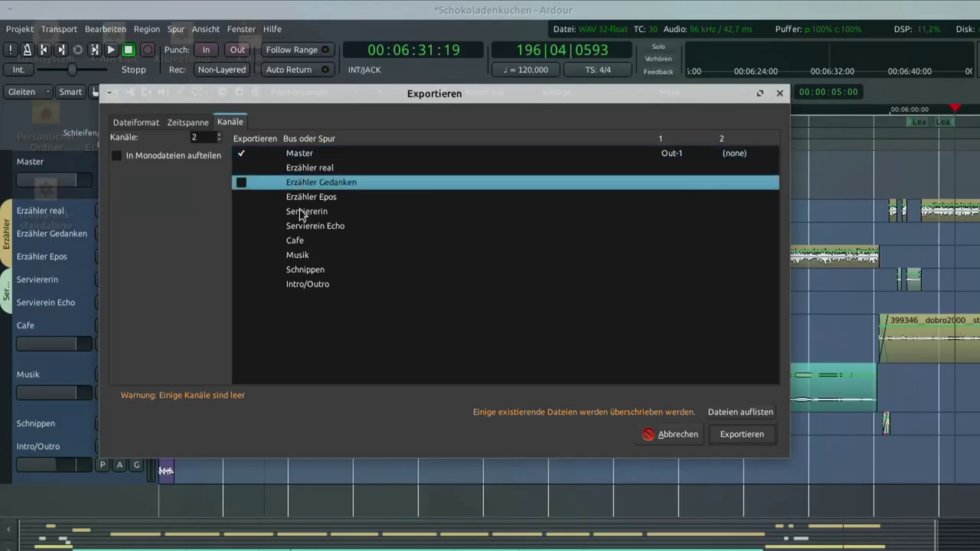
pyautogui.click(669, 436)
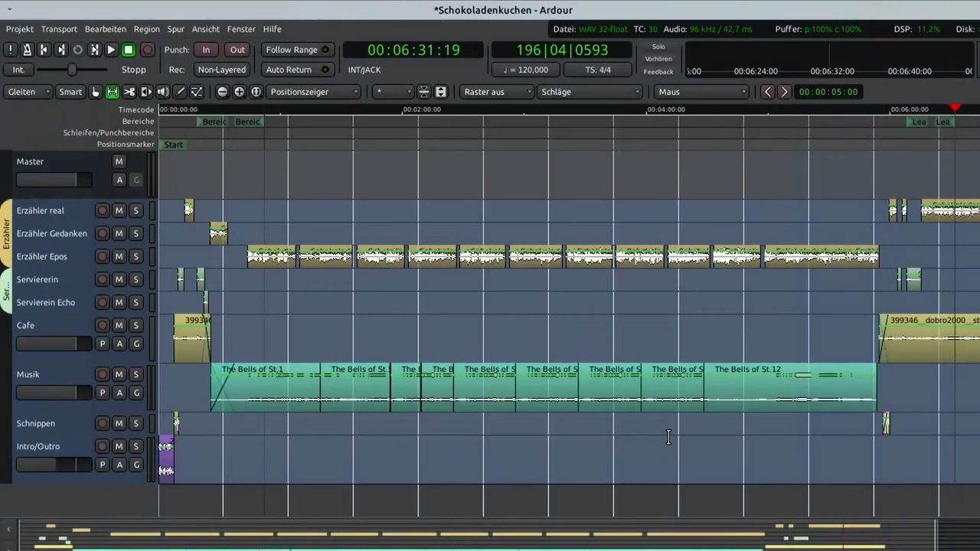